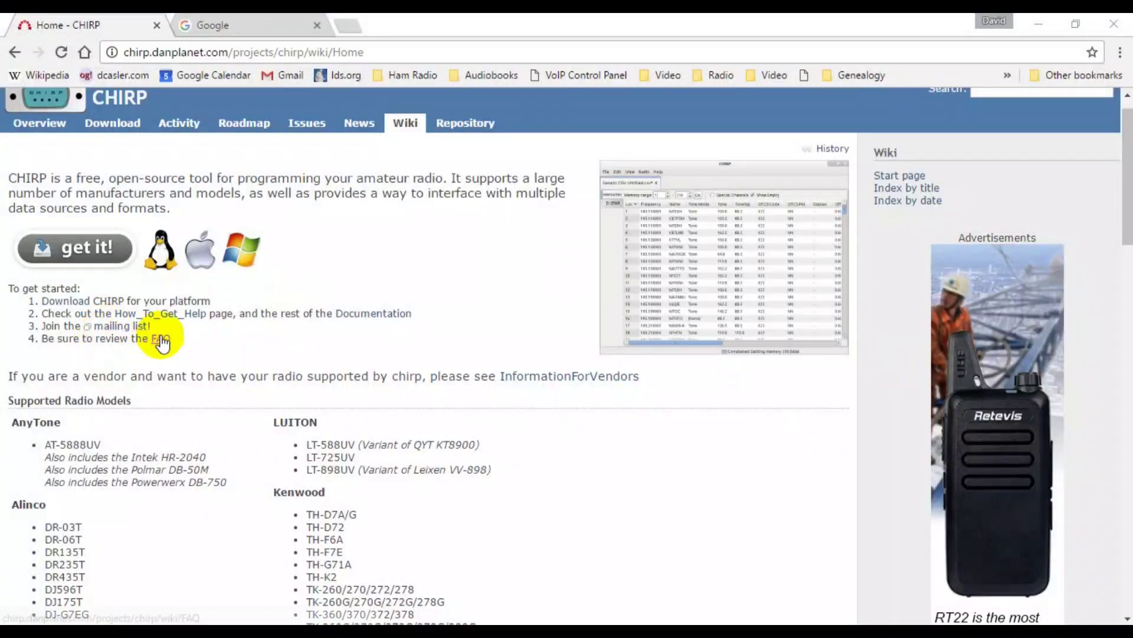
Review the Supported Radio Models list, highlighting GT-5TP, UV-82HP and Wouxun UV3D.
scroll(350, 334, "down", 4)
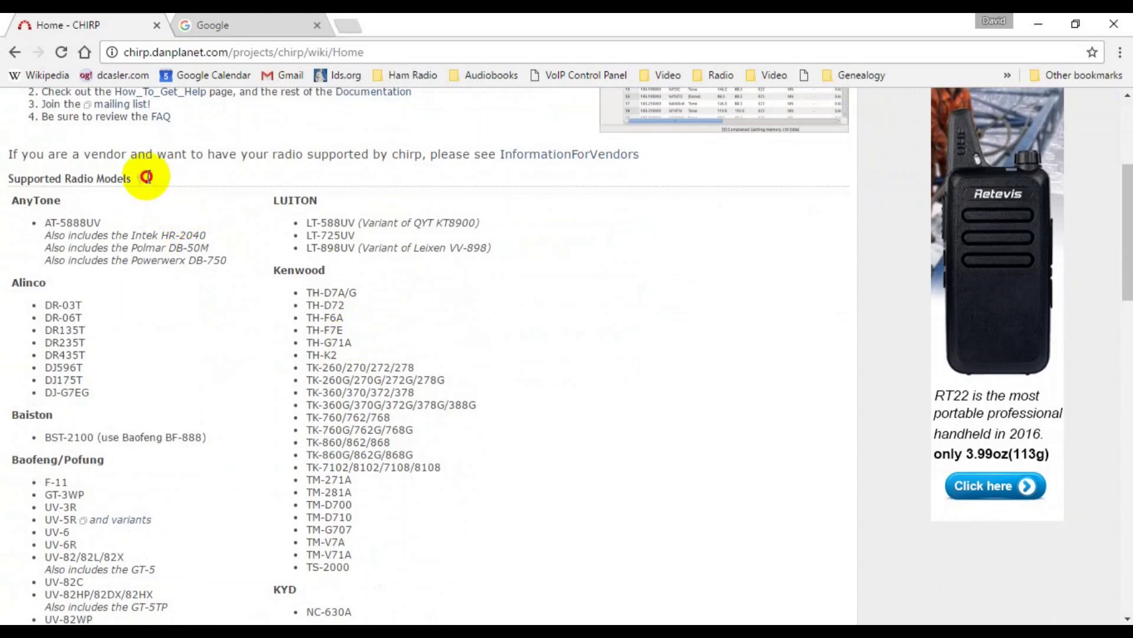
left_click_drag(146, 176, 189, 185)
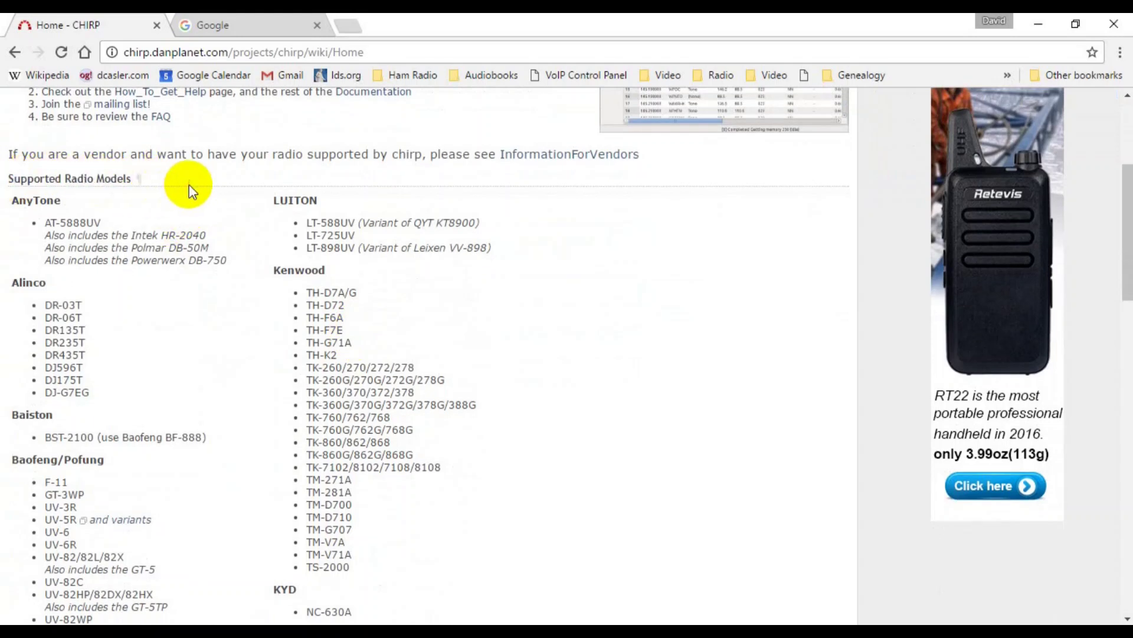
scroll(499, 300, "down", 2)
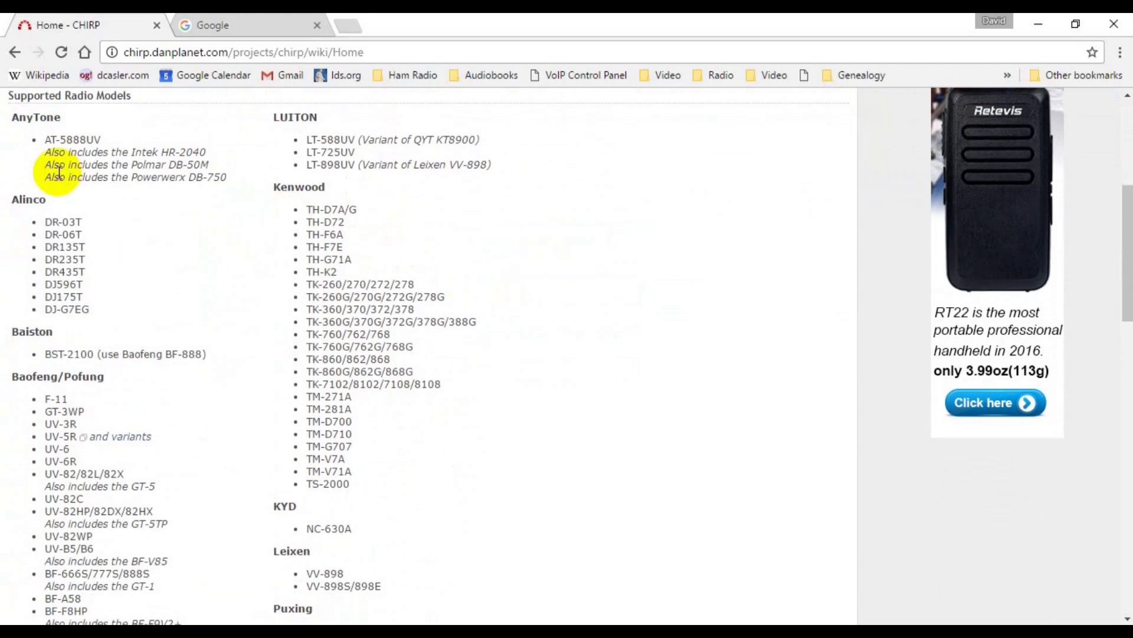
scroll(301, 292, "down", 3)
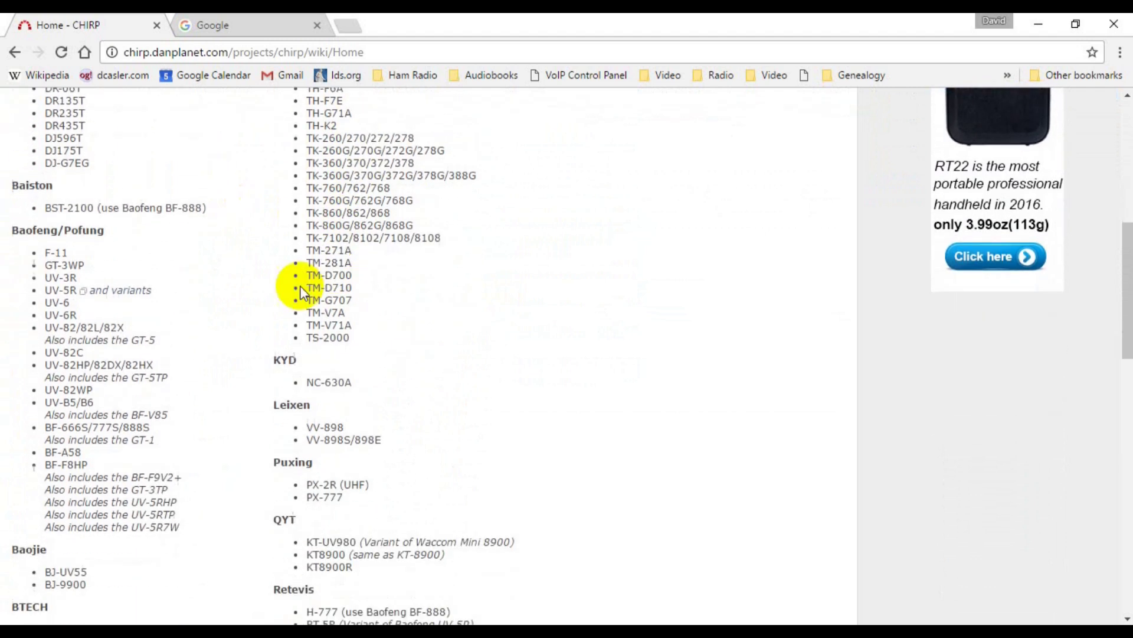
scroll(190, 228, "down", 3)
scroll(190, 228, "up", 3)
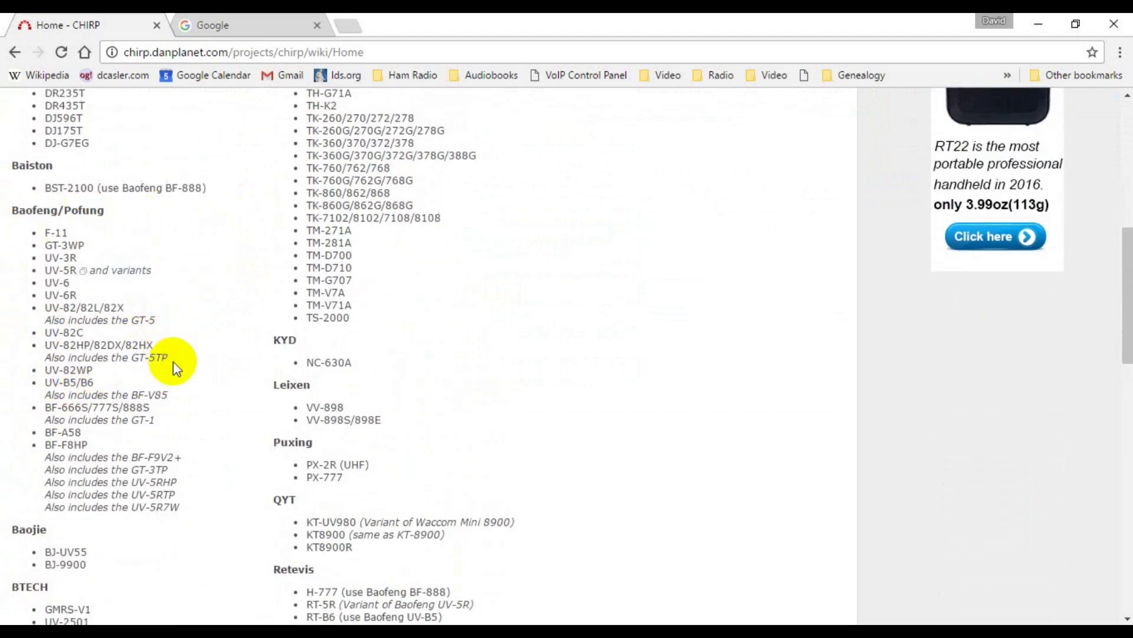
left_click_drag(170, 358, 120, 359)
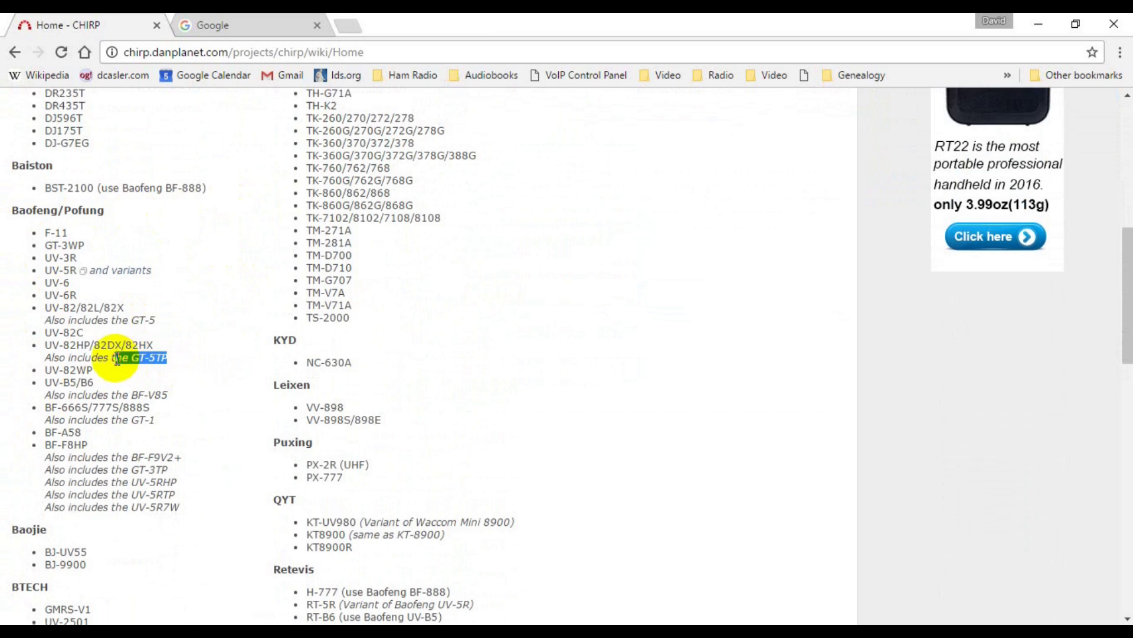
left_click(13, 362)
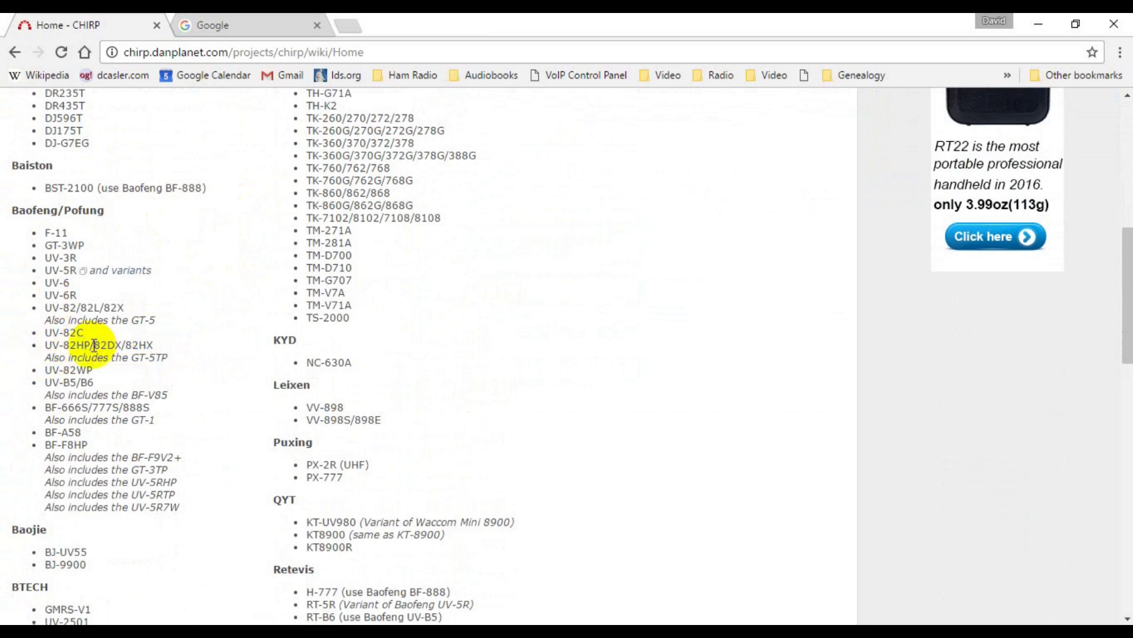
left_click_drag(89, 346, 46, 348)
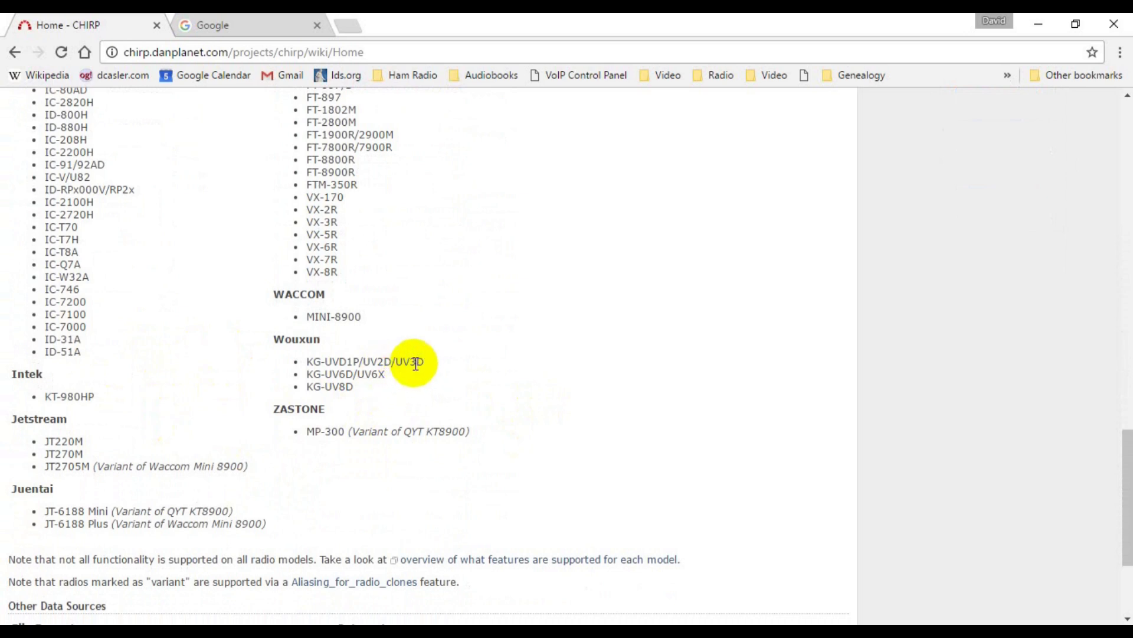
left_click_drag(422, 362, 313, 361)
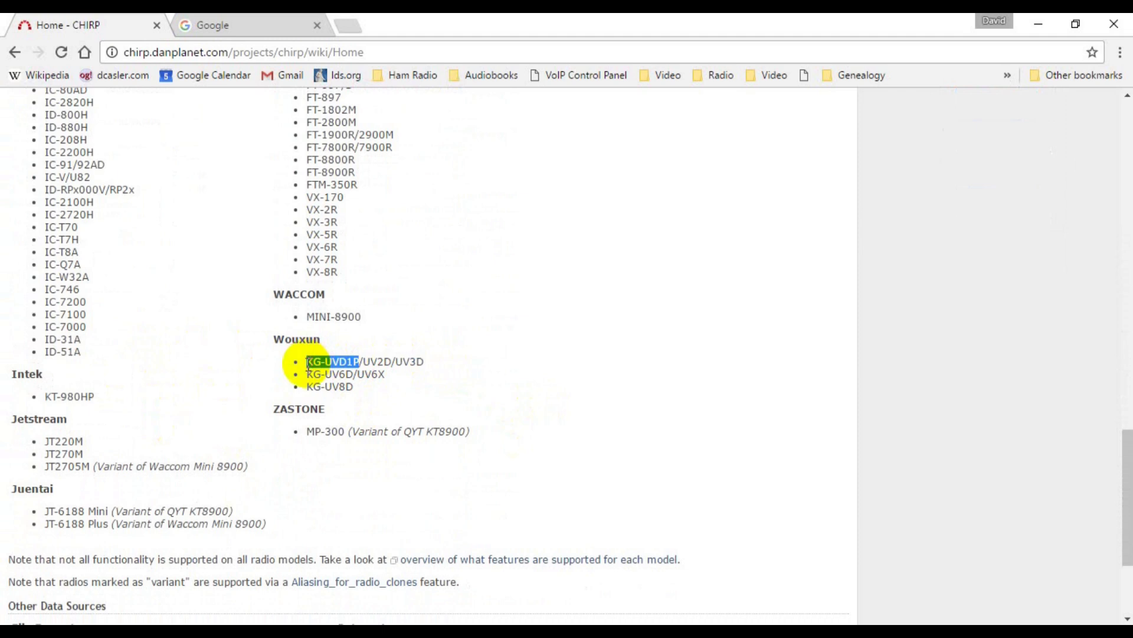
scroll(684, 408, "up", 20)
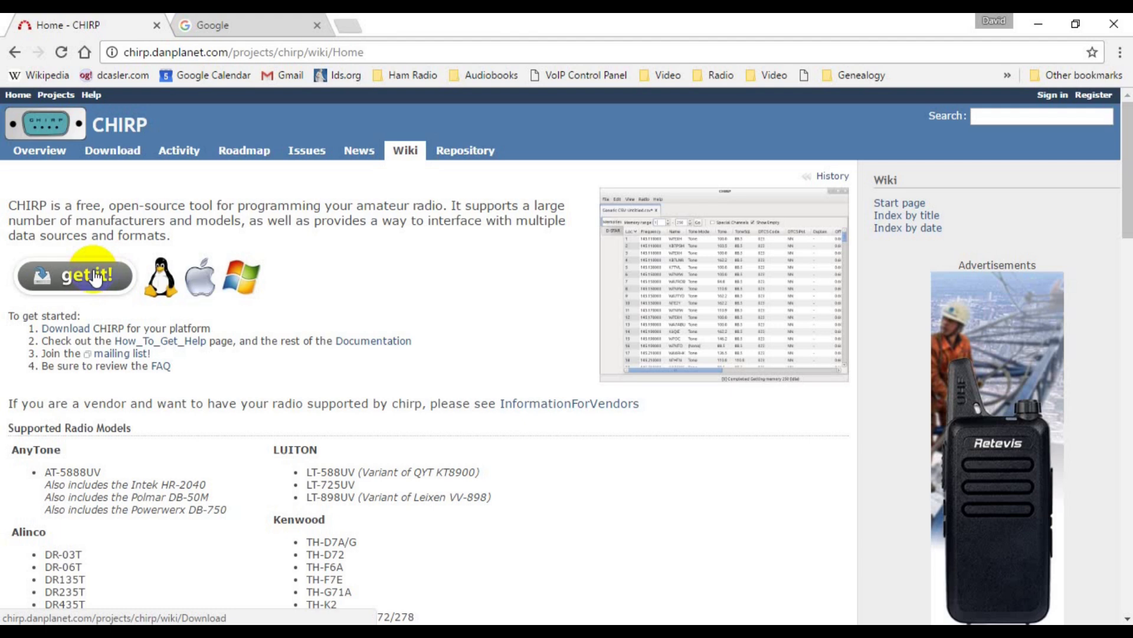
Download the latest Windows build, chirp-daily-20161116-installer.exe, into Downloads\Chirp.
left_click(91, 282)
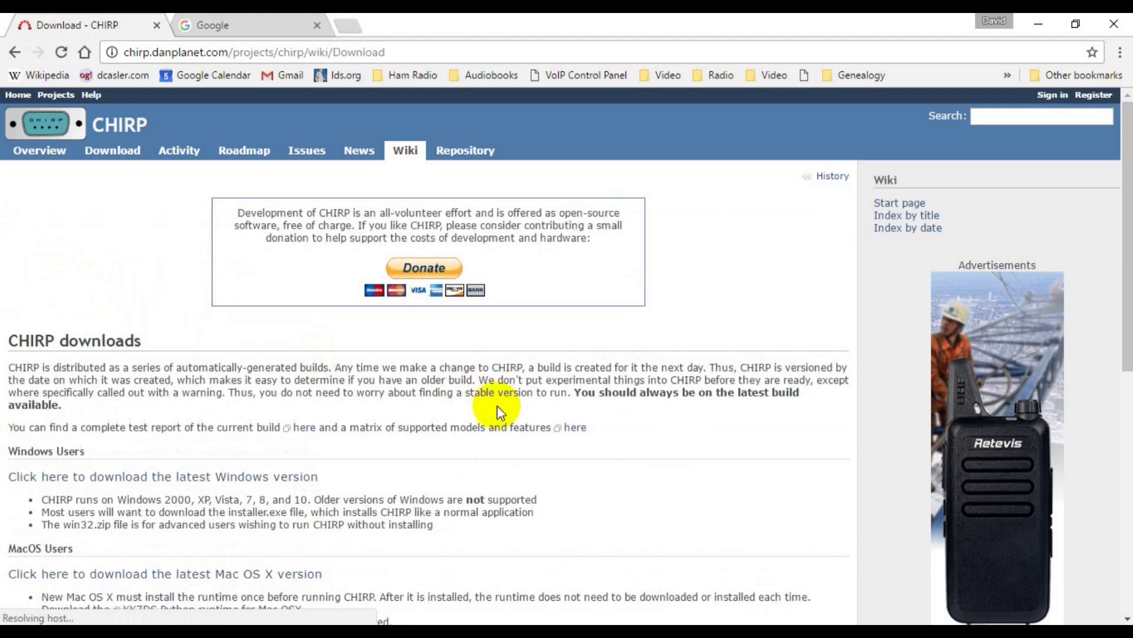
scroll(498, 413, "down", 4)
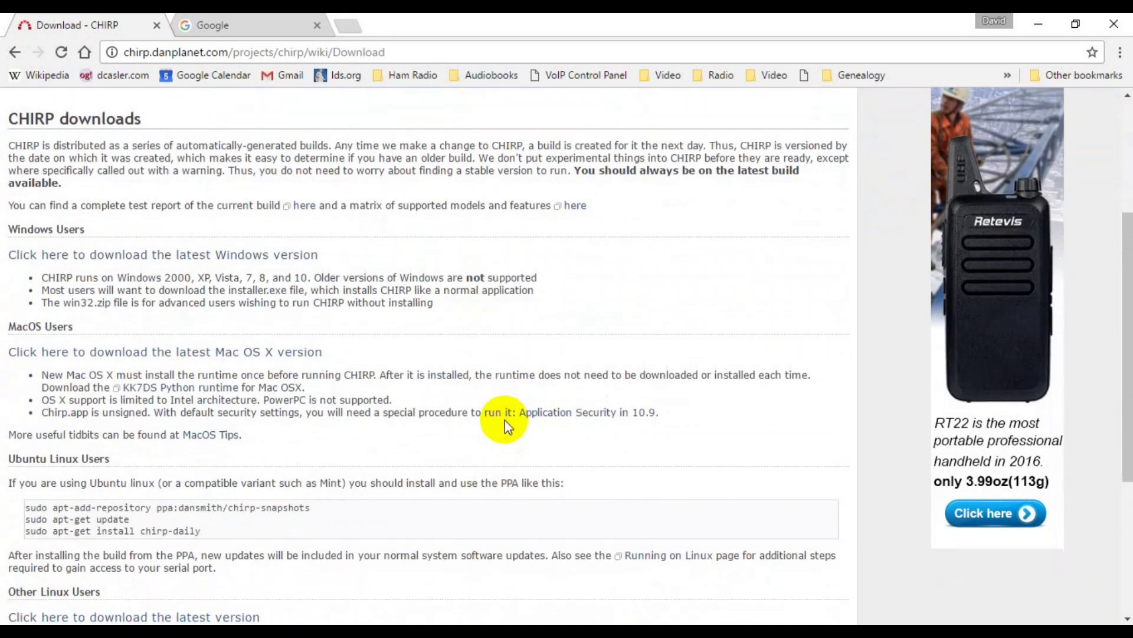
left_click(155, 256)
scroll(508, 440, "down", 1)
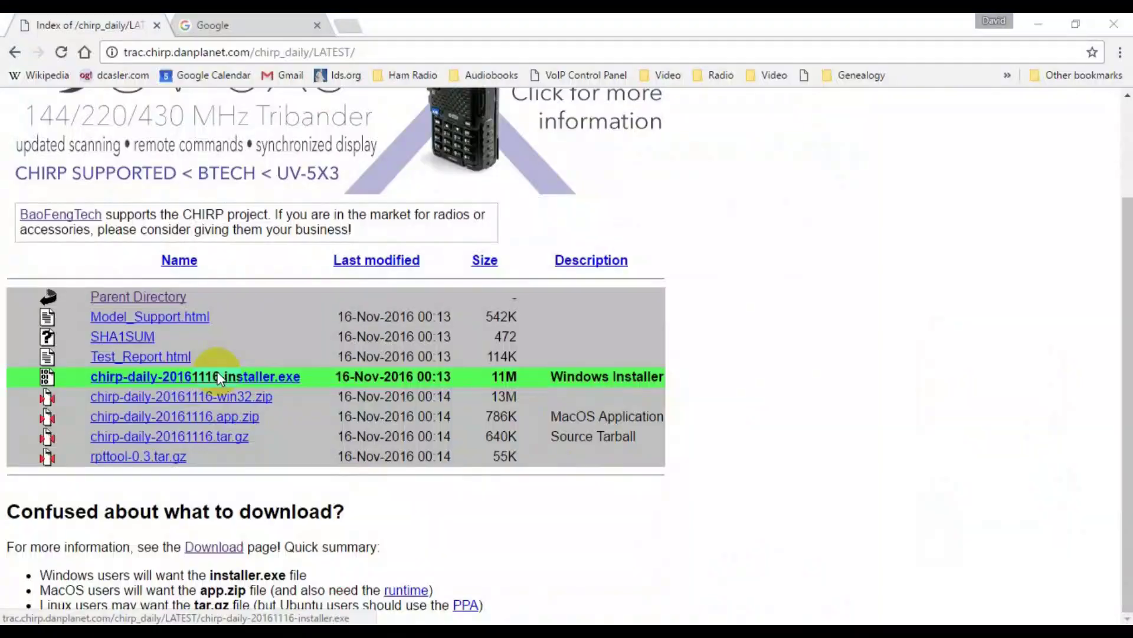
left_click(217, 371)
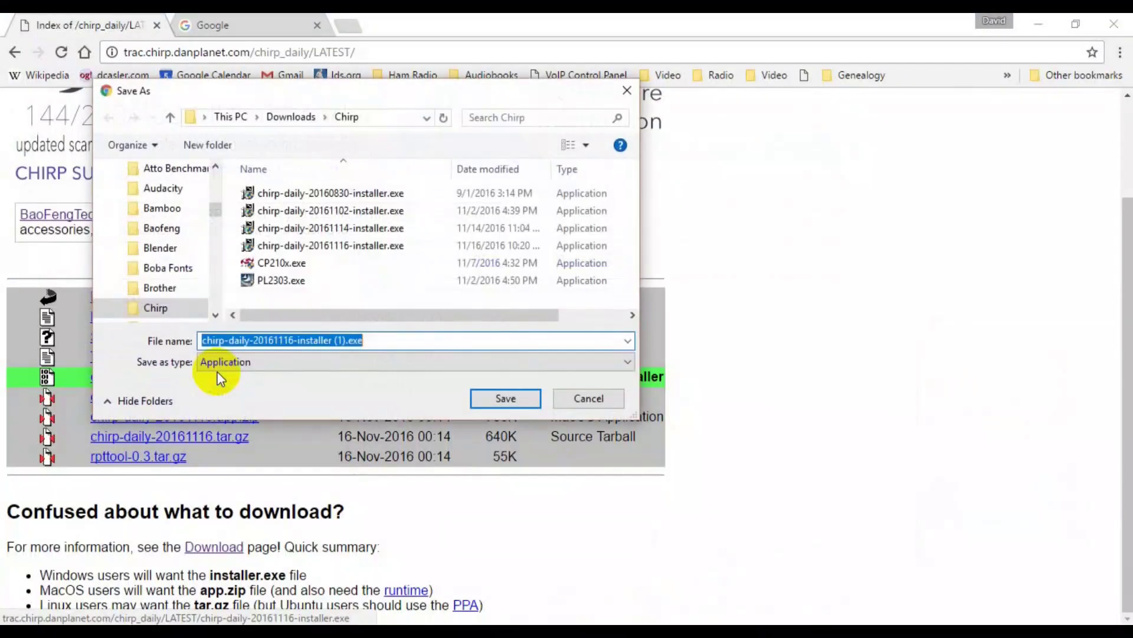
left_click(510, 400)
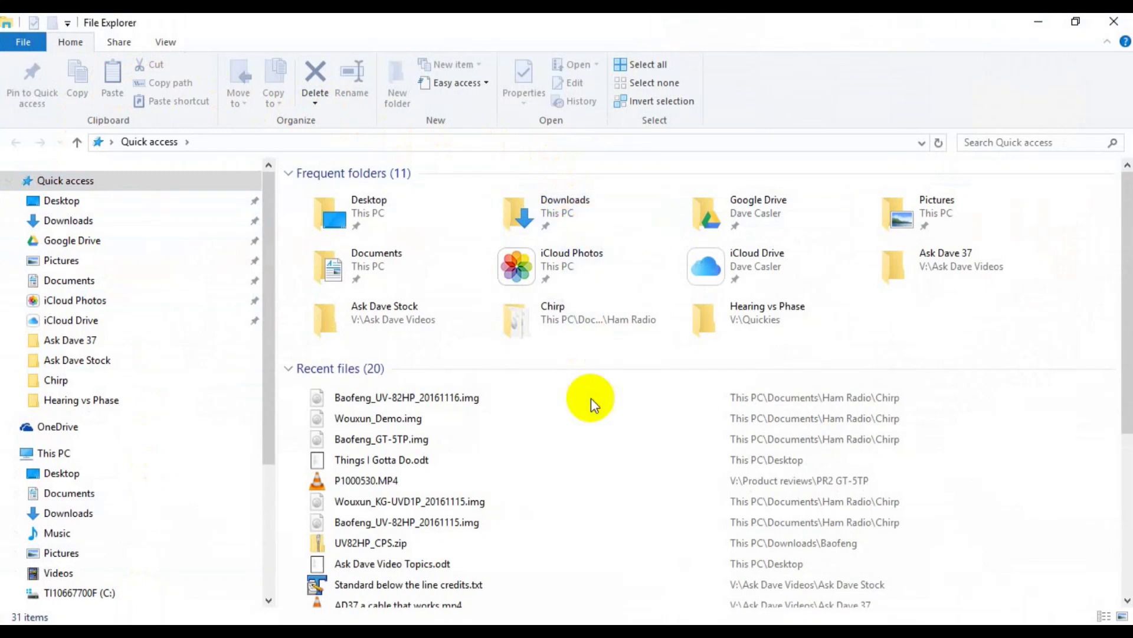
Run the 20161116 installer from Downloads\Chirp, installing CHIRP into Program Files (x86)\CHIRP.
double_click(557, 206)
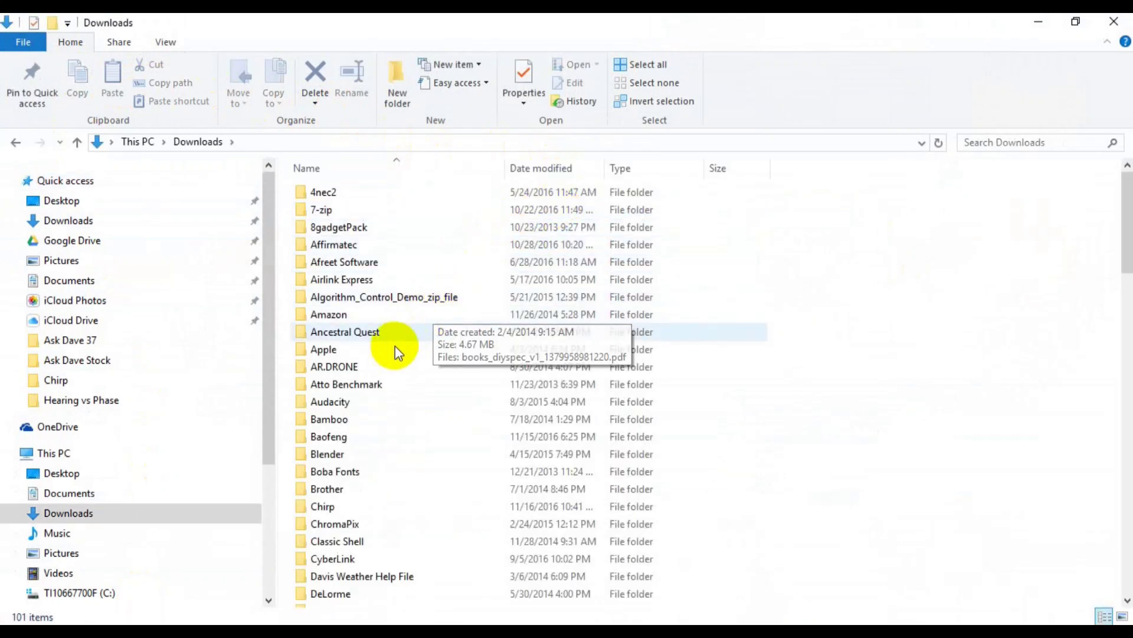
double_click(336, 507)
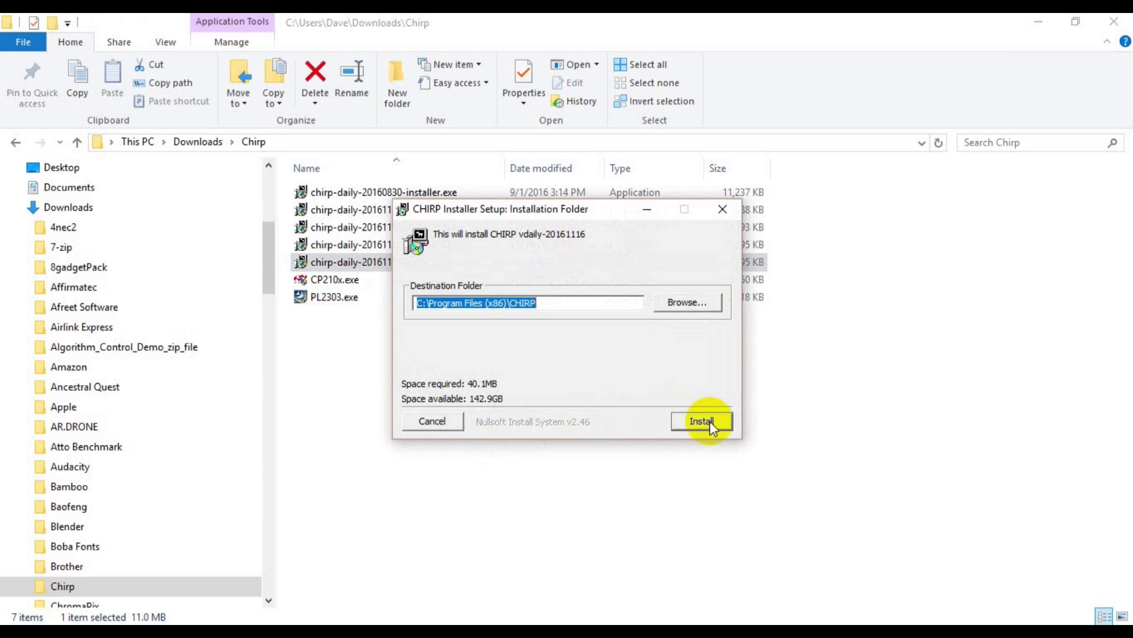
left_click(702, 421)
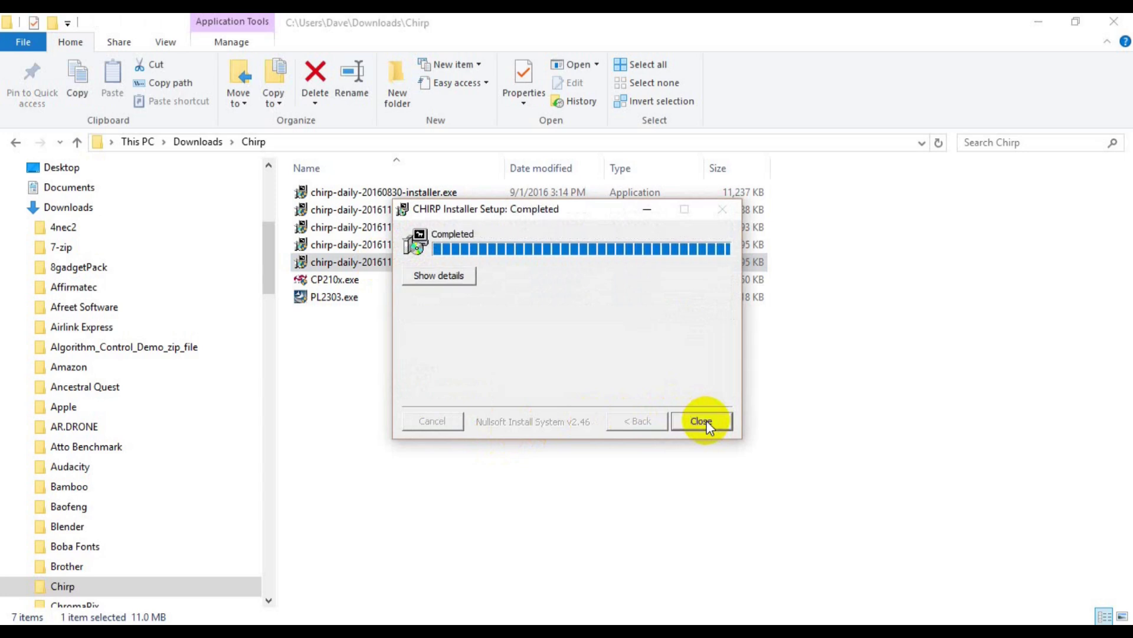
left_click(702, 420)
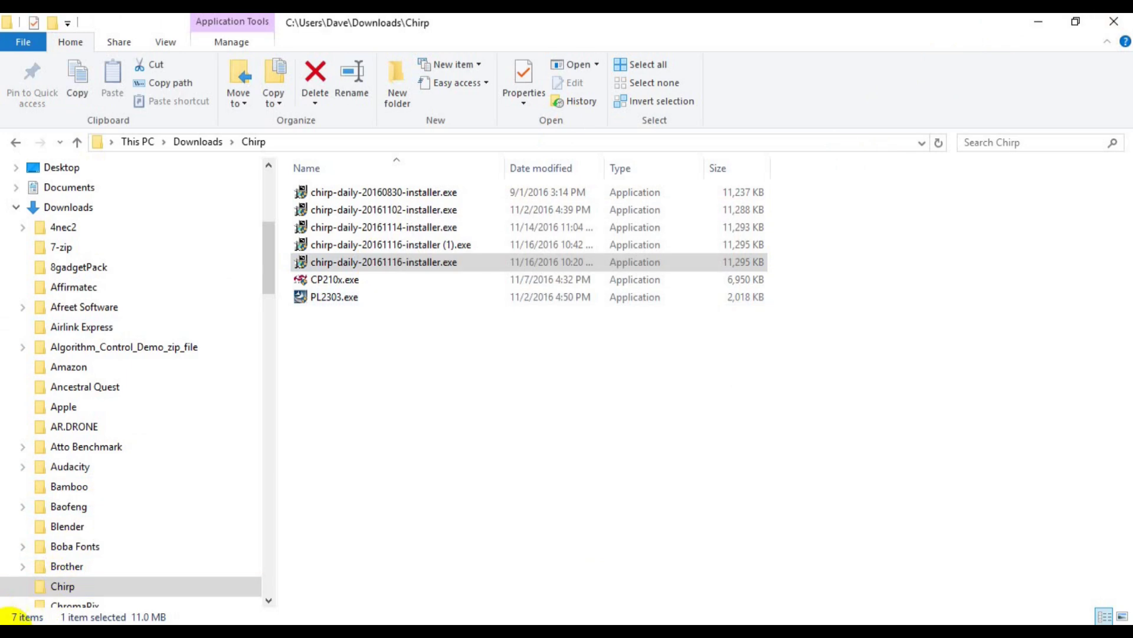
left_click(13, 617)
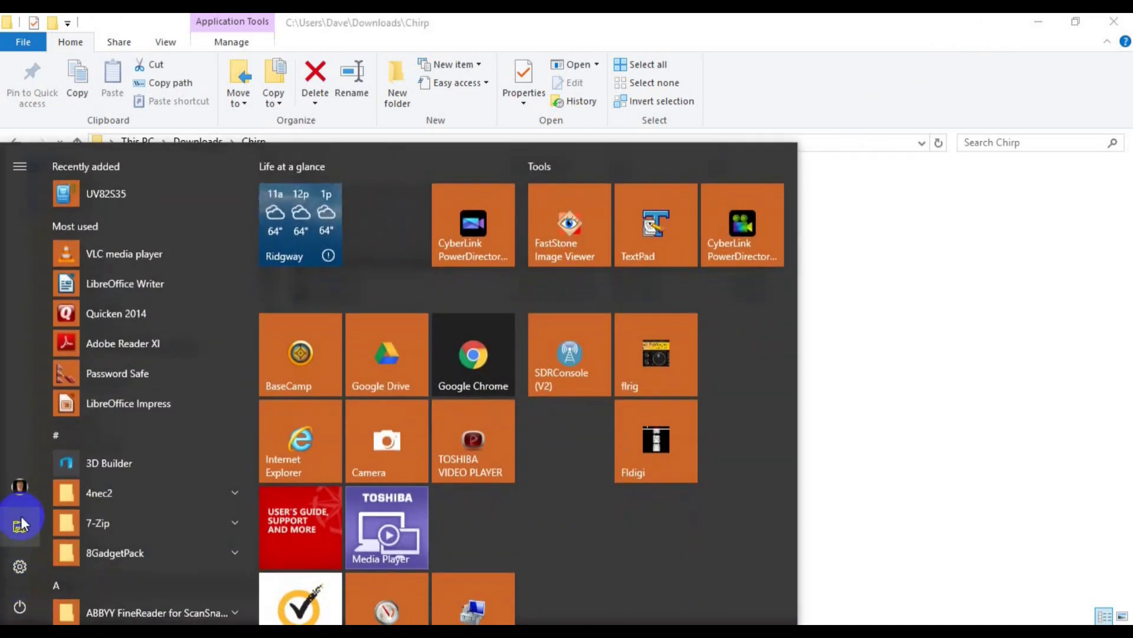
Launch the CHIRP app from its program group in the Start menu.
left_click_drag(249, 171, 262, 223)
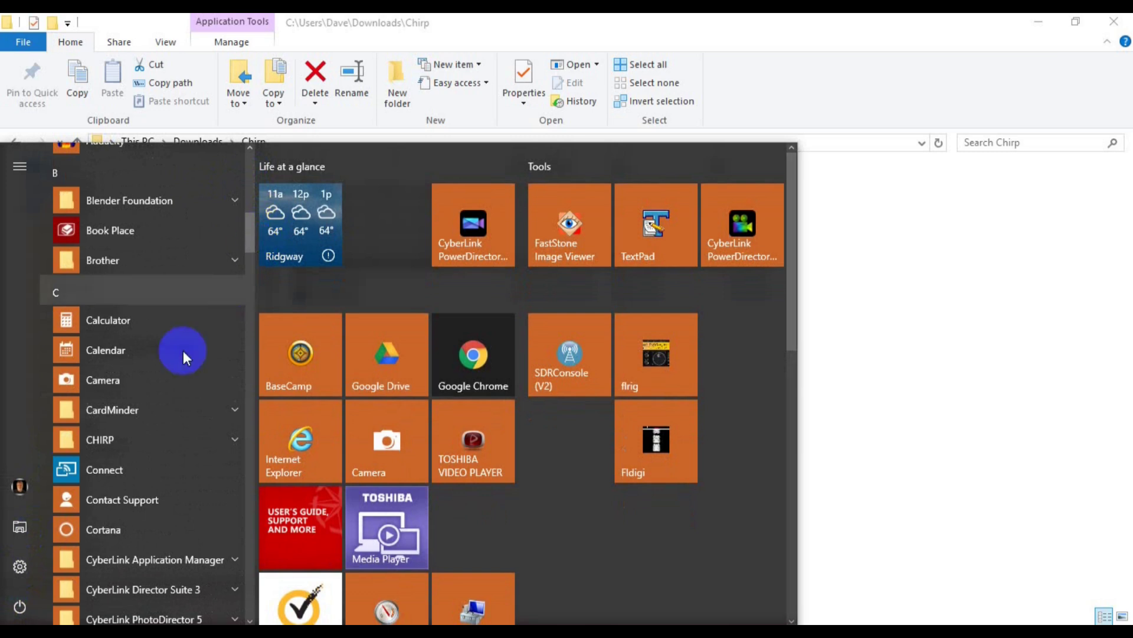
left_click(106, 443)
left_click(109, 466)
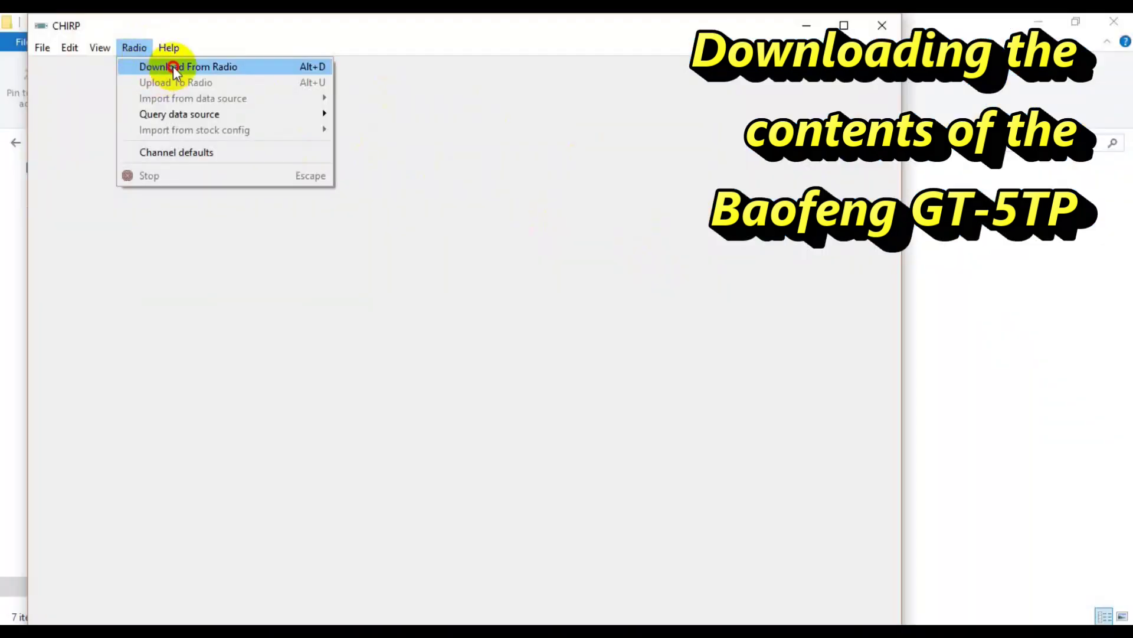
Read memories from the Baofeng UV-82HP on COM6, accepting the experimental driver.
left_click(174, 67)
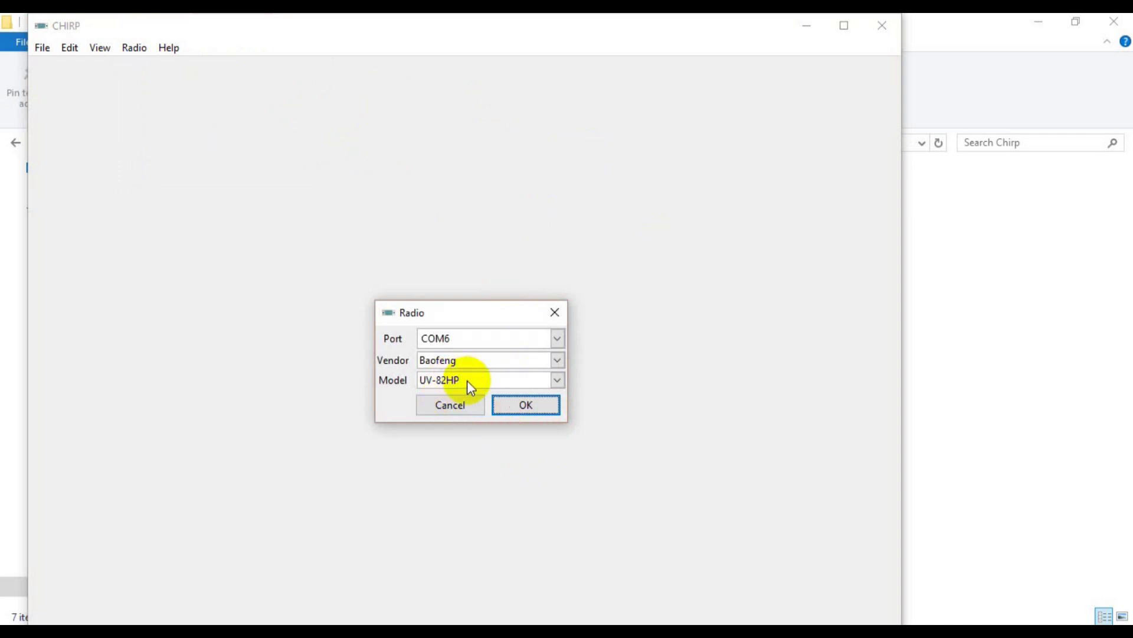
left_click(505, 403)
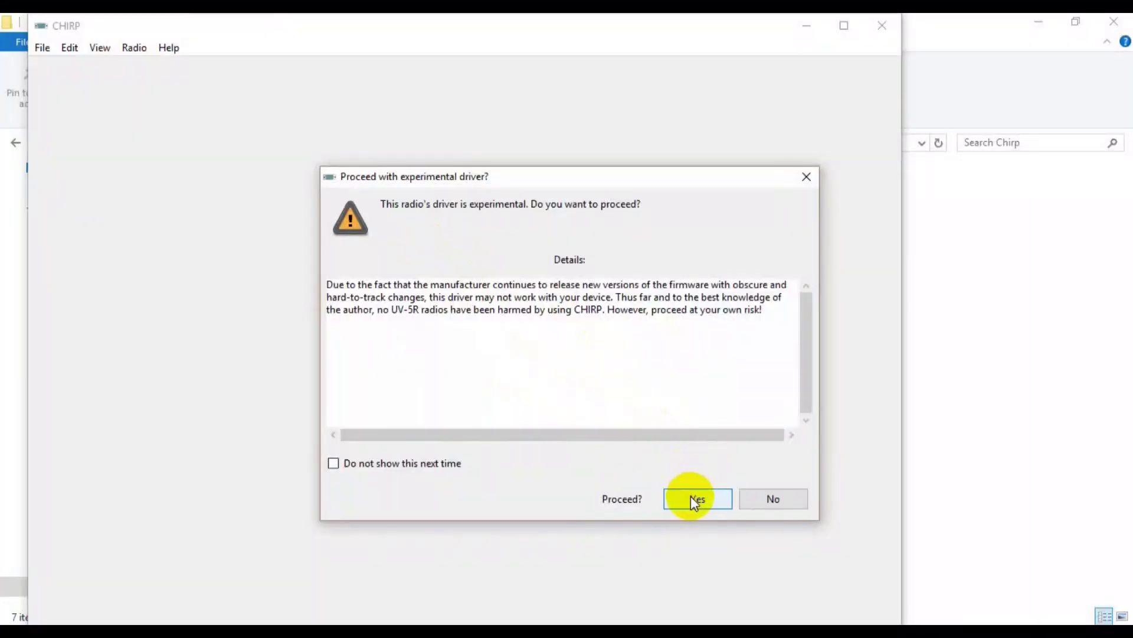
left_click(692, 497)
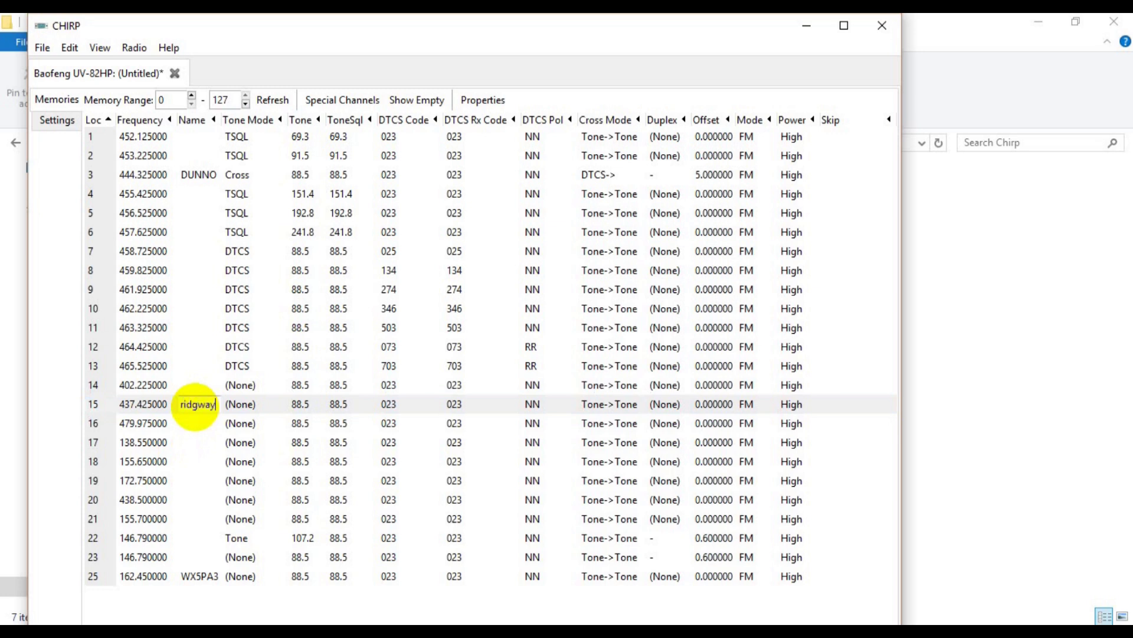
Commit RIDGWAY as channel 15's name and upload the memories to the UV-82HP on COM6.
key("Return")
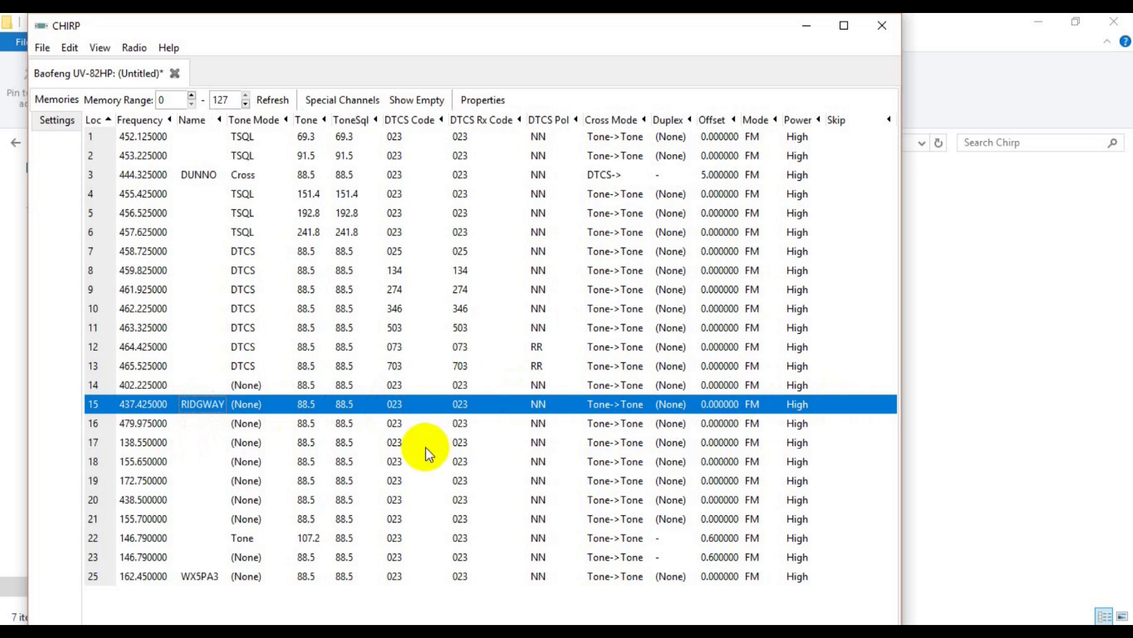
left_click(134, 48)
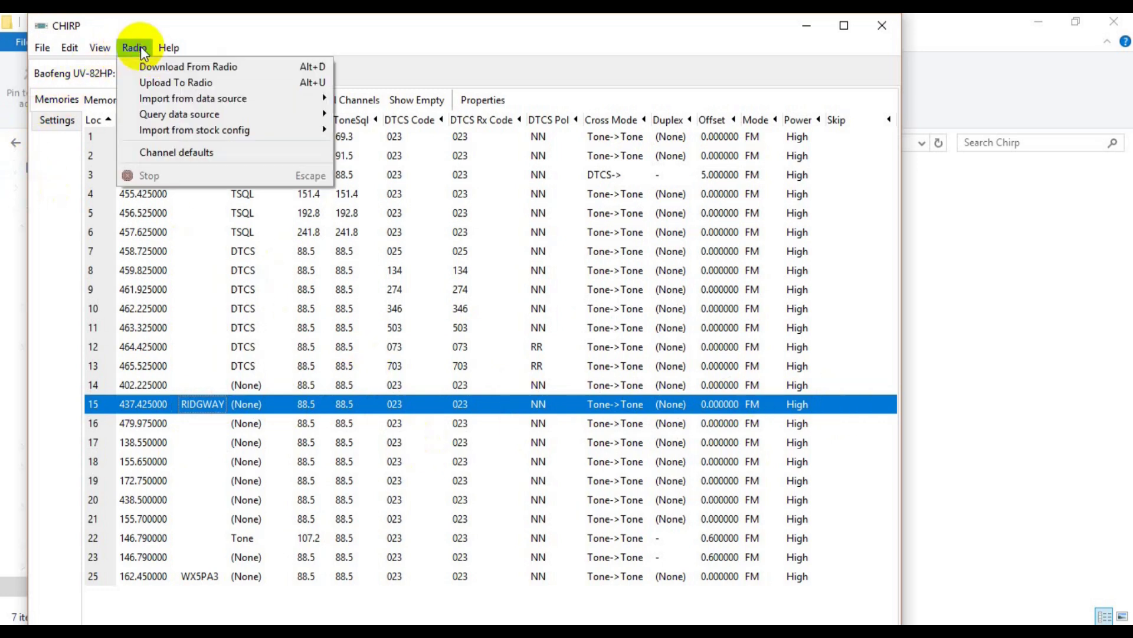
left_click(159, 83)
left_click(527, 405)
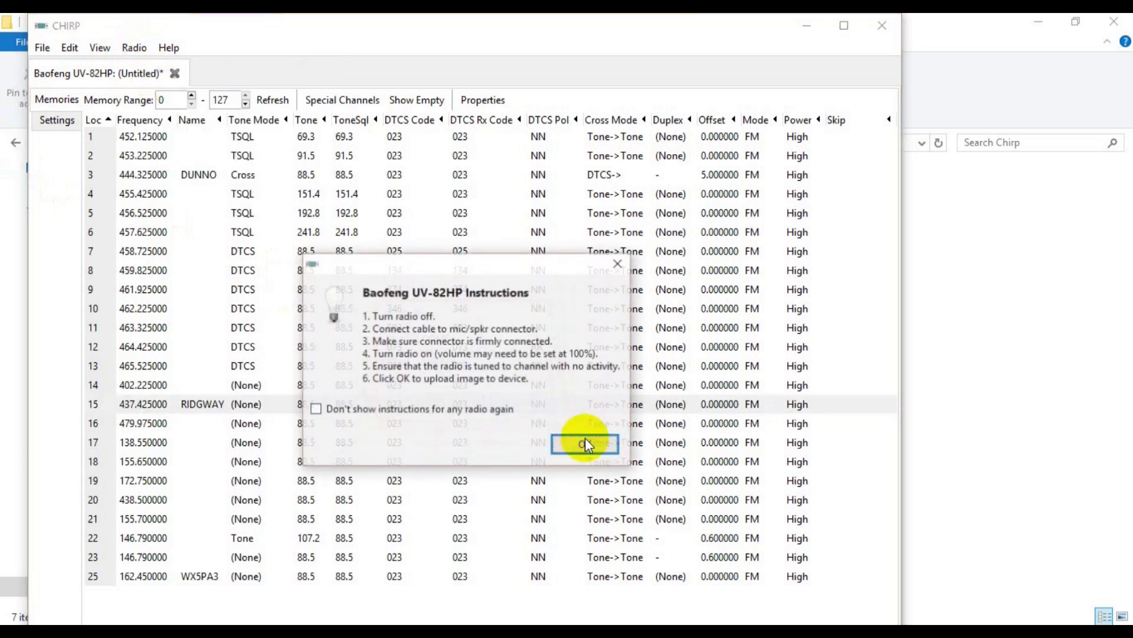
left_click(584, 444)
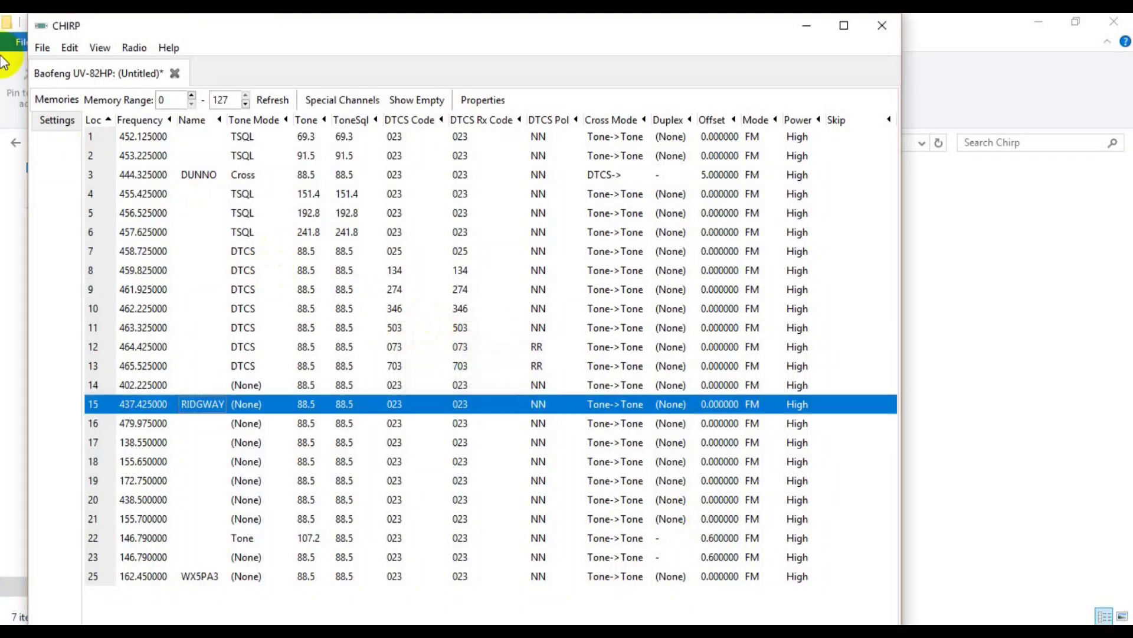
Save the memory image as Baofeng_test.img in the Chirp folder.
left_click(40, 48)
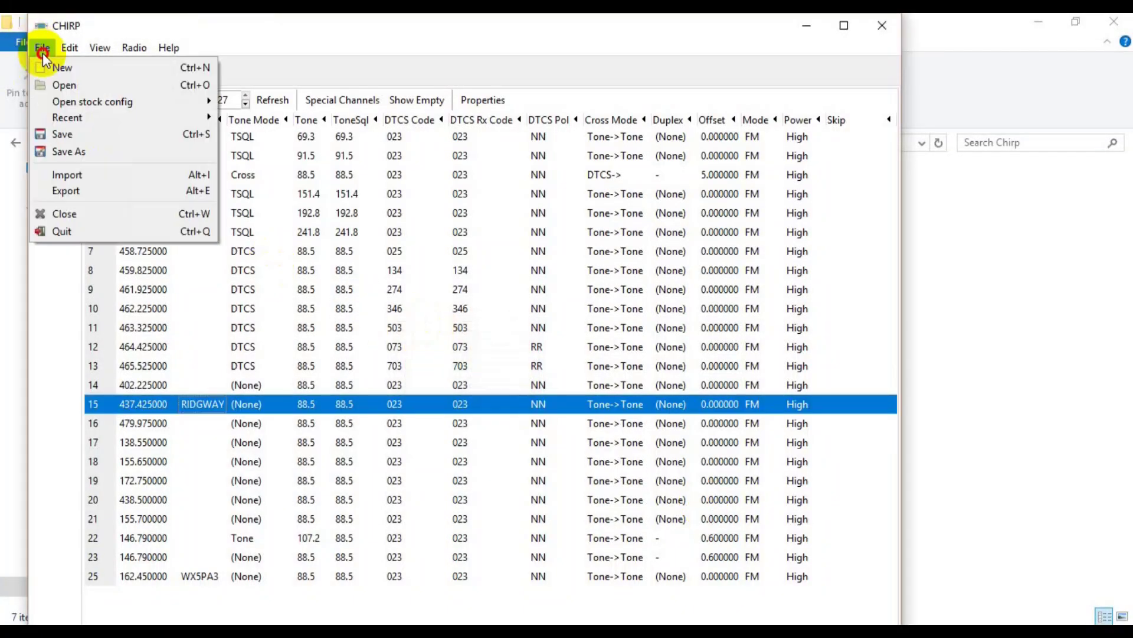
left_click(80, 153)
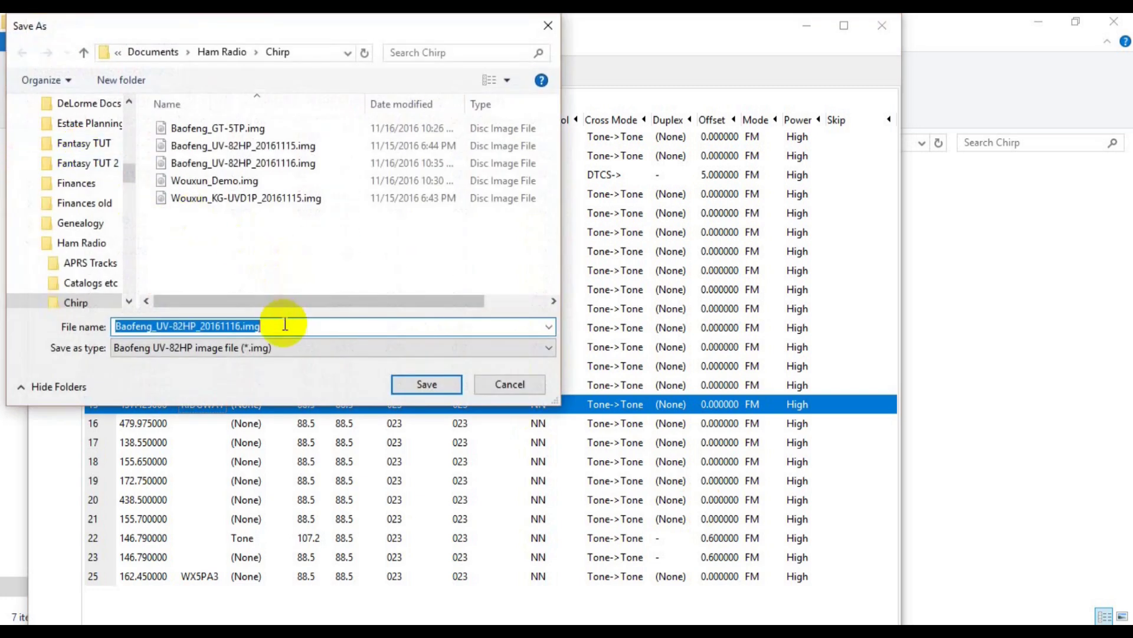
left_click_drag(277, 325, 169, 336)
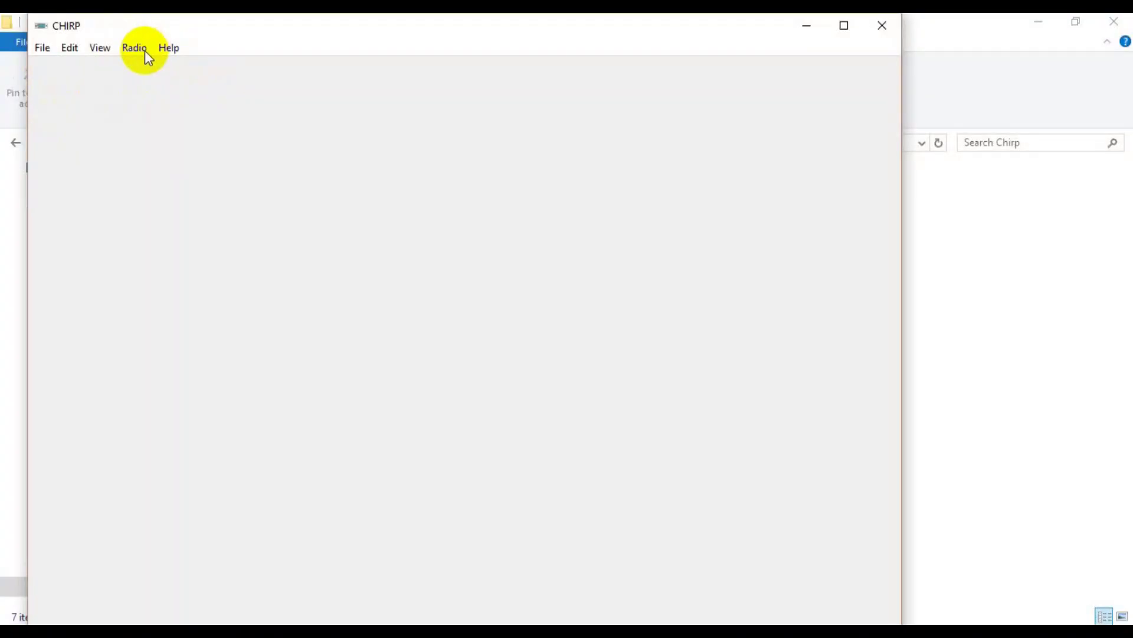
left_click(144, 51)
Download memories from a Wouxun KG-UVD1P on COM6, accepting the experimental driver warning.
left_click(154, 66)
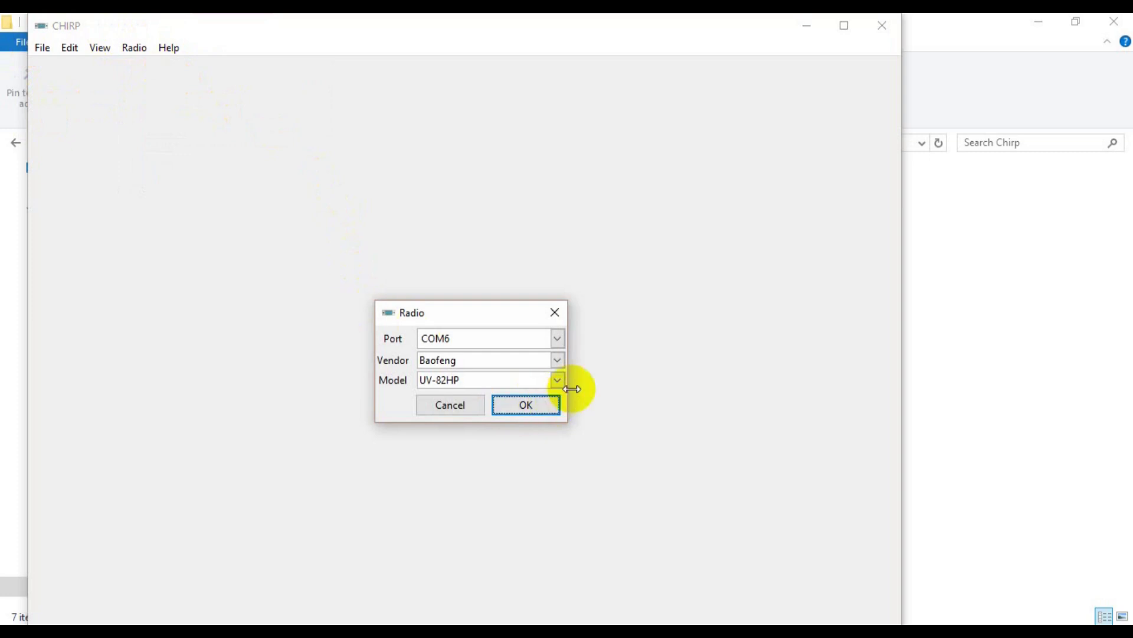
left_click(557, 361)
left_click_drag(557, 208, 568, 336)
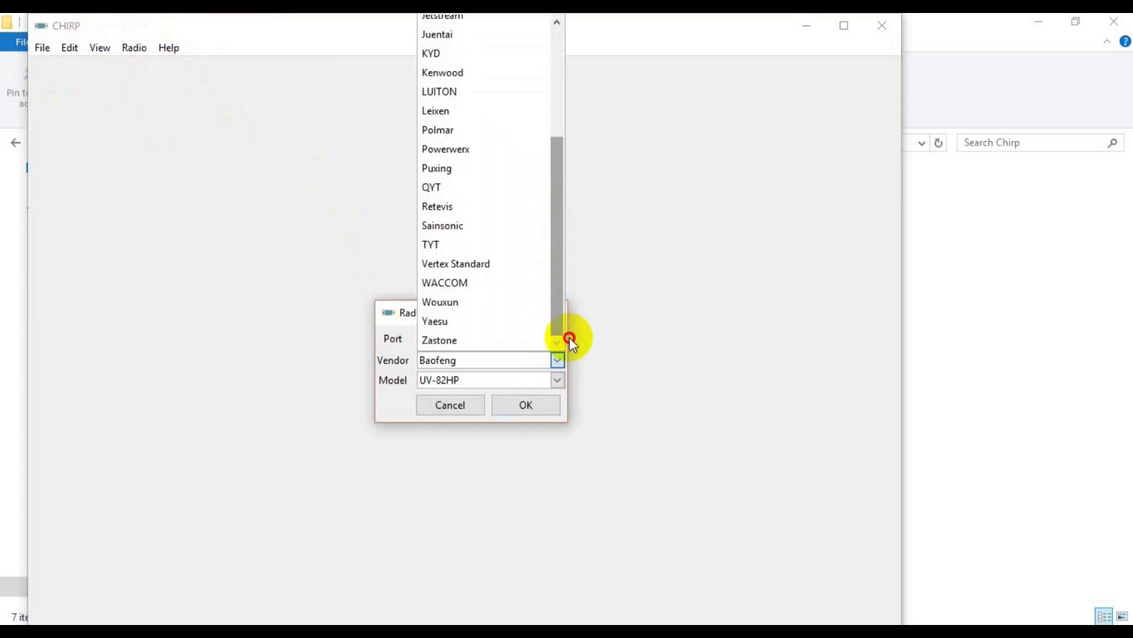
left_click(458, 302)
left_click(557, 379)
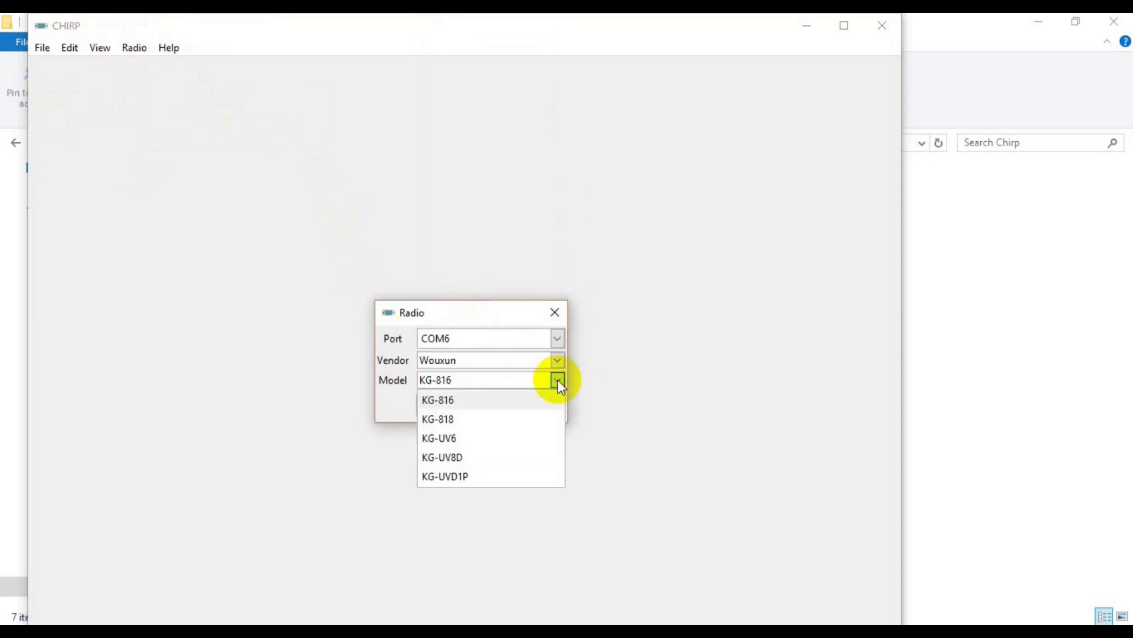
left_click(459, 476)
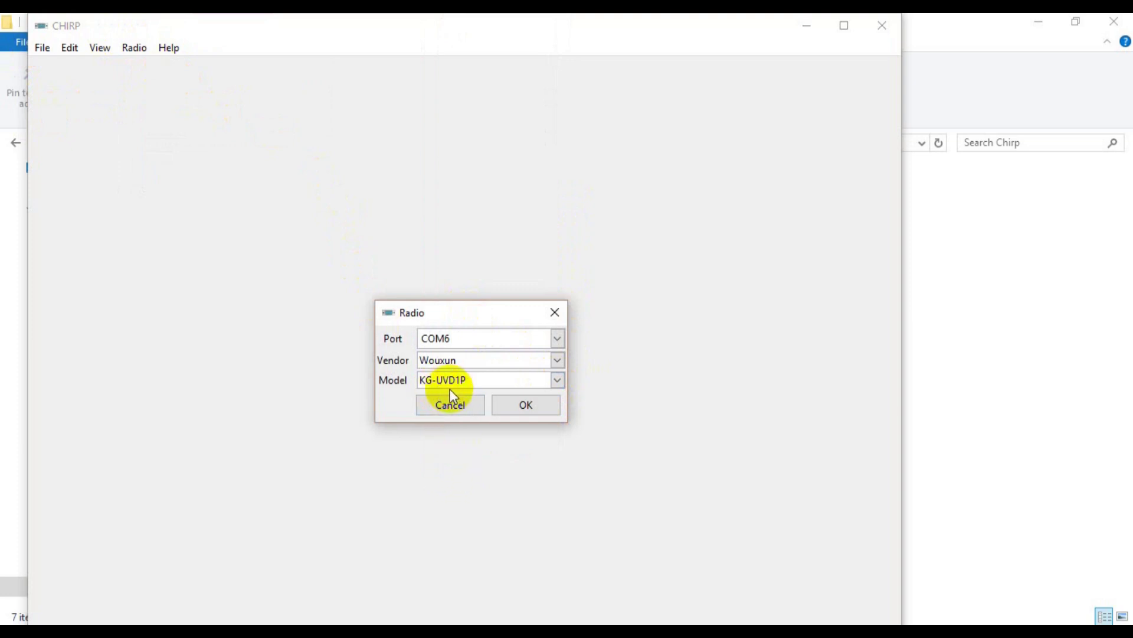
left_click(540, 405)
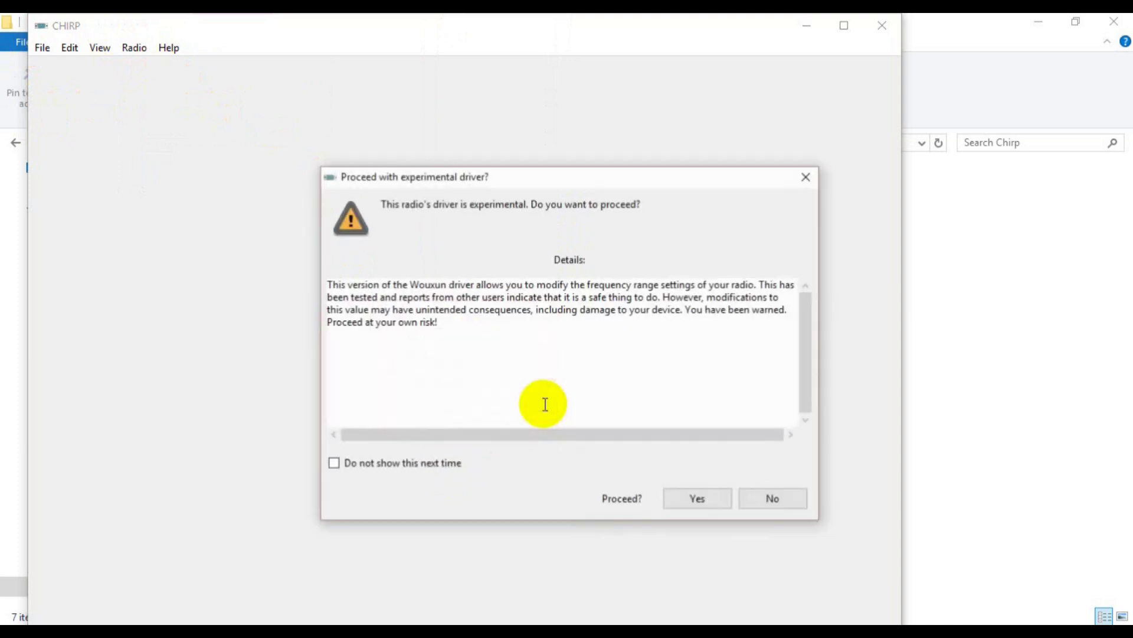
left_click(700, 499)
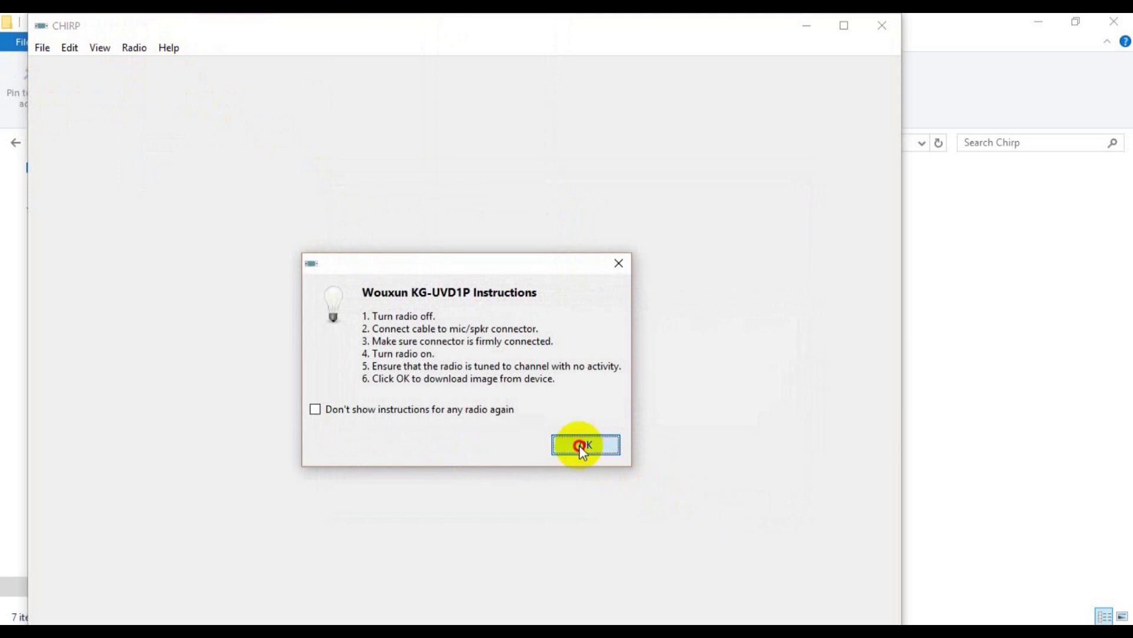
left_click(579, 445)
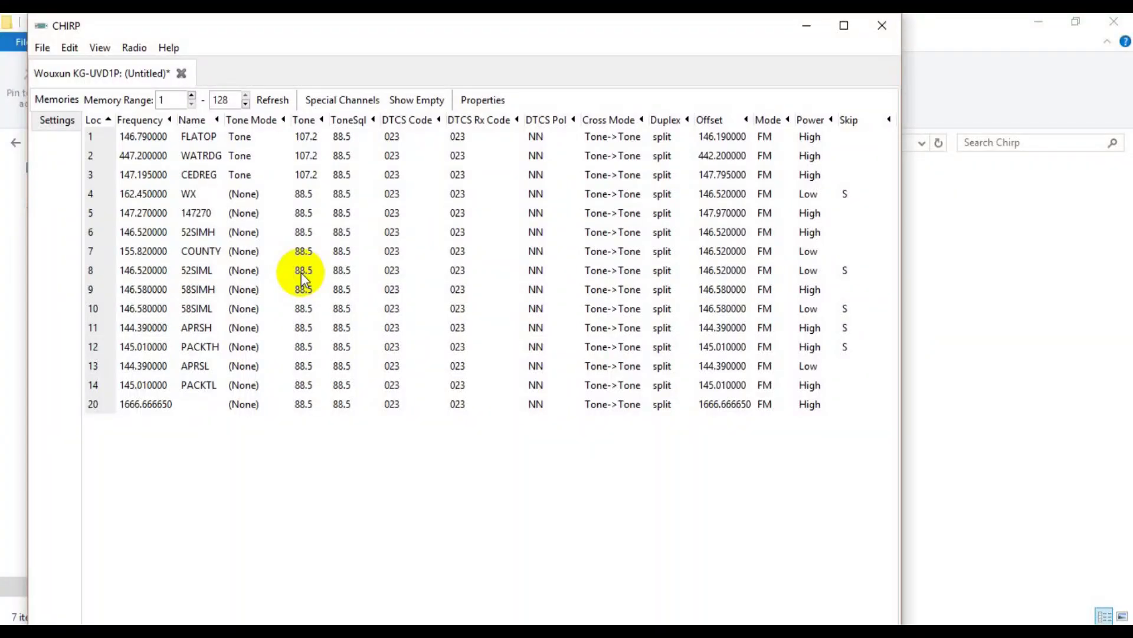
Delete memory 20, the entry with the bogus frequency.
left_click(155, 409)
right_click(154, 408)
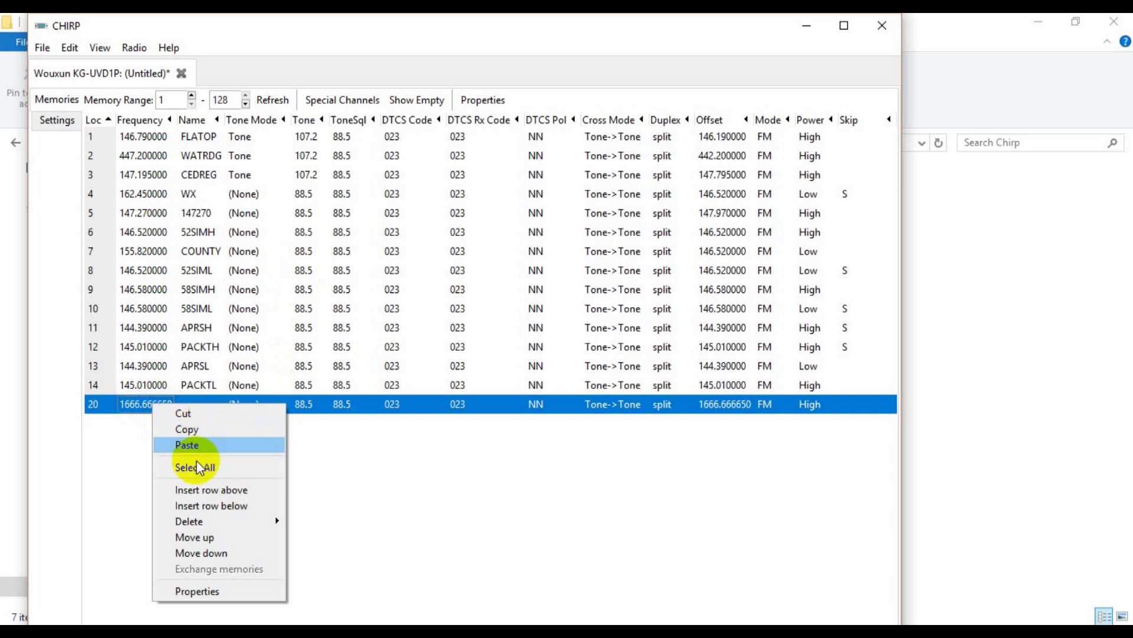
mouse_move(204, 519)
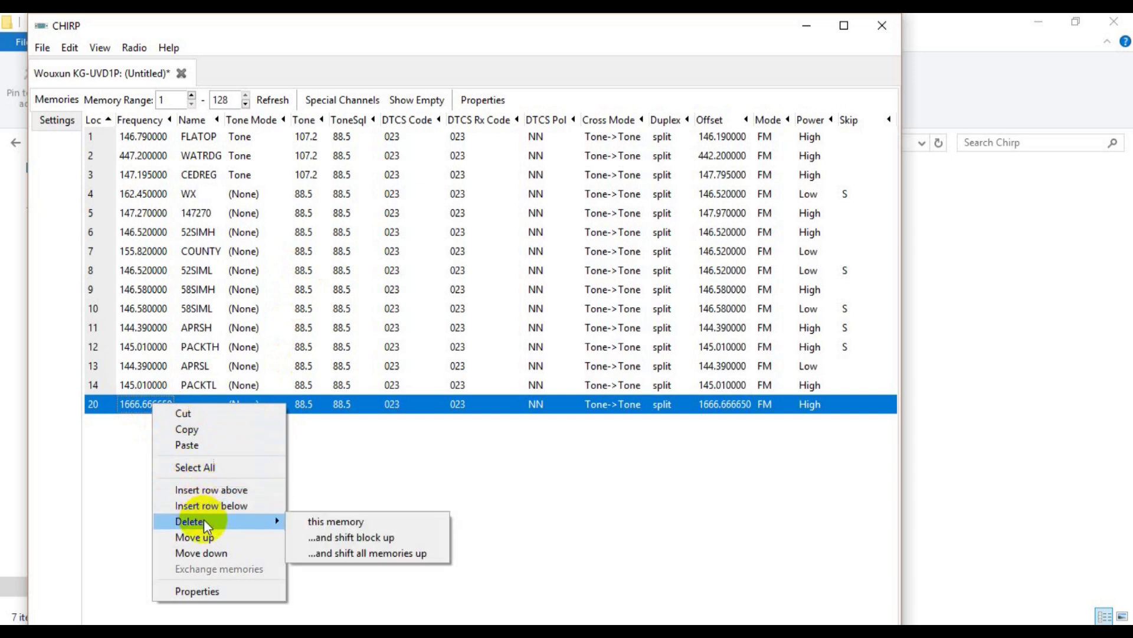
left_click(346, 519)
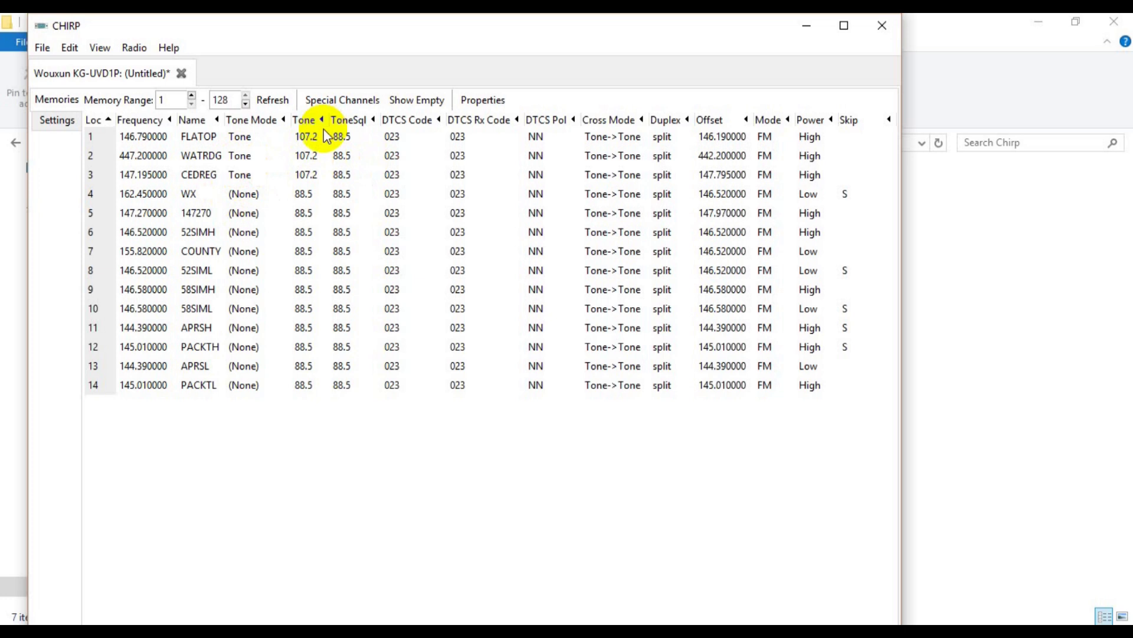
Set the WX memory's tone, keeping the 88.5 value.
left_click(322, 197)
left_click(320, 194)
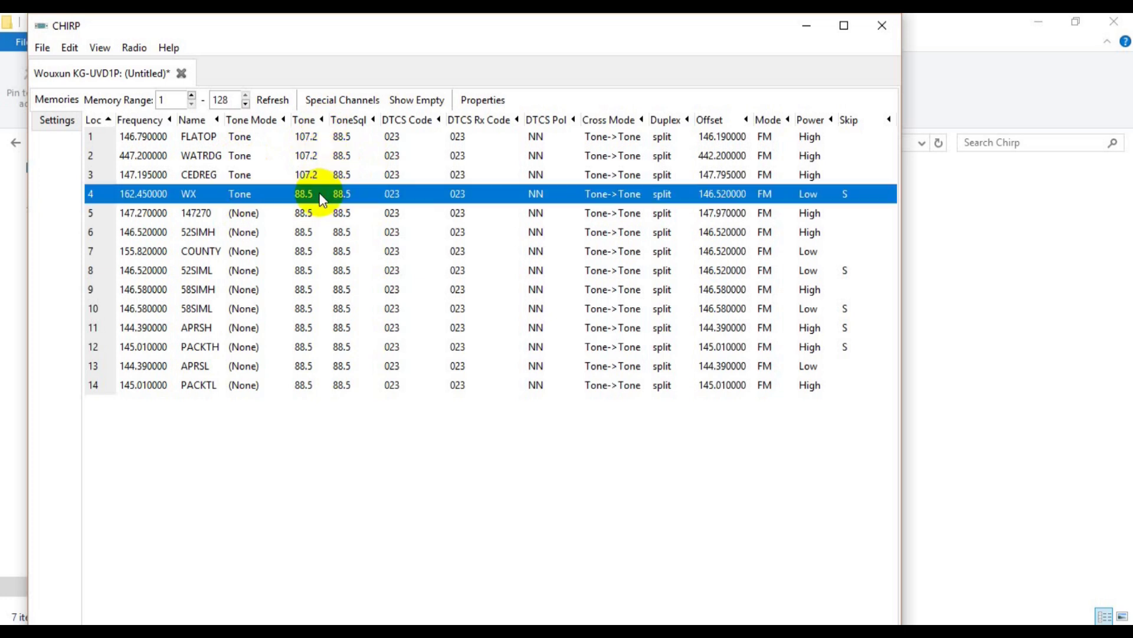
left_click(321, 195)
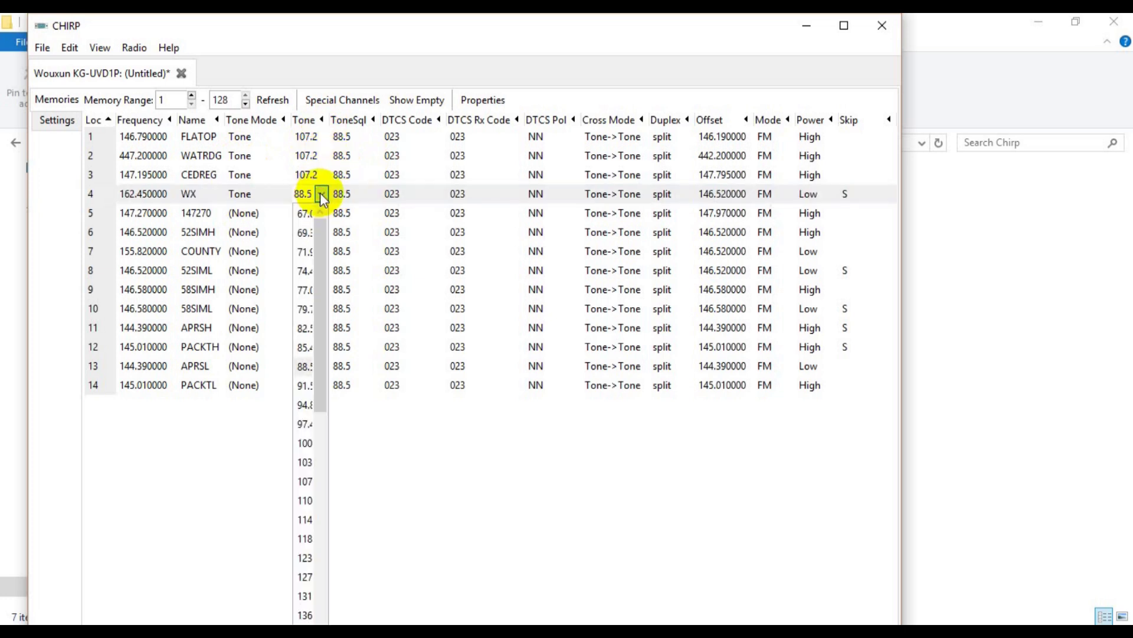
left_click(322, 193)
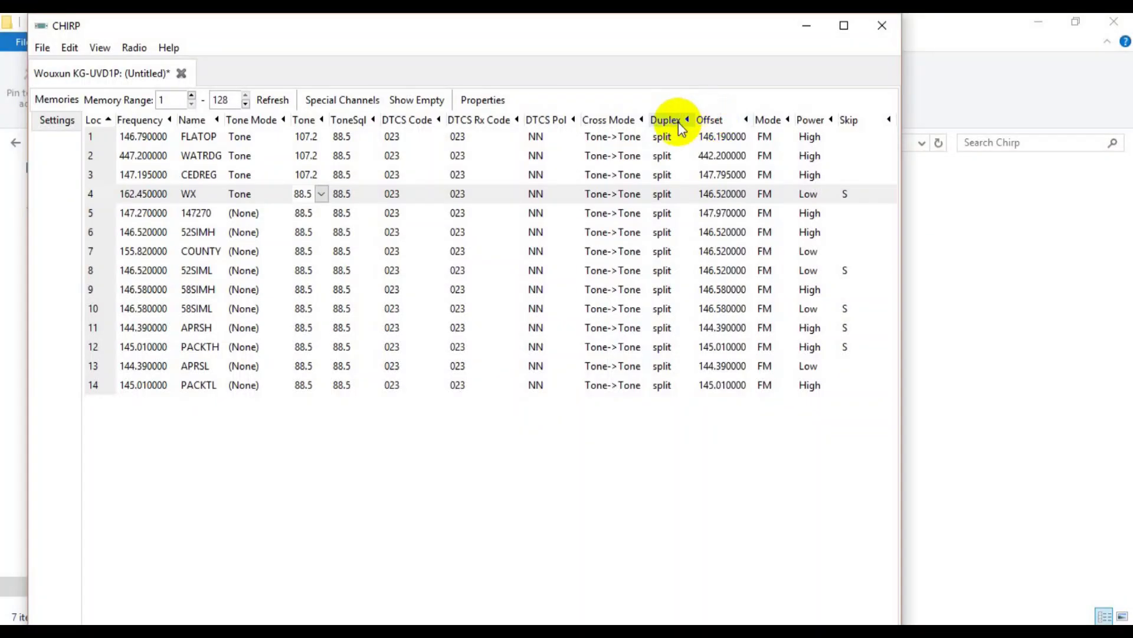
Edit FLATOP's duplex setting, leaving it at split.
left_click(686, 139)
left_click(685, 137)
left_click(687, 137)
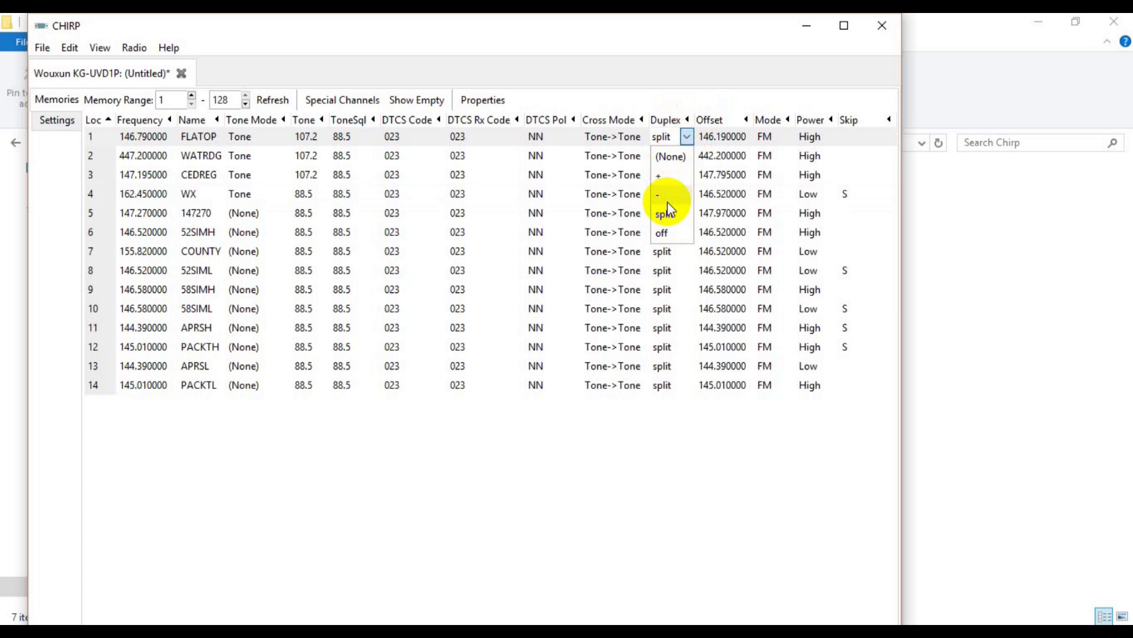
left_click(690, 105)
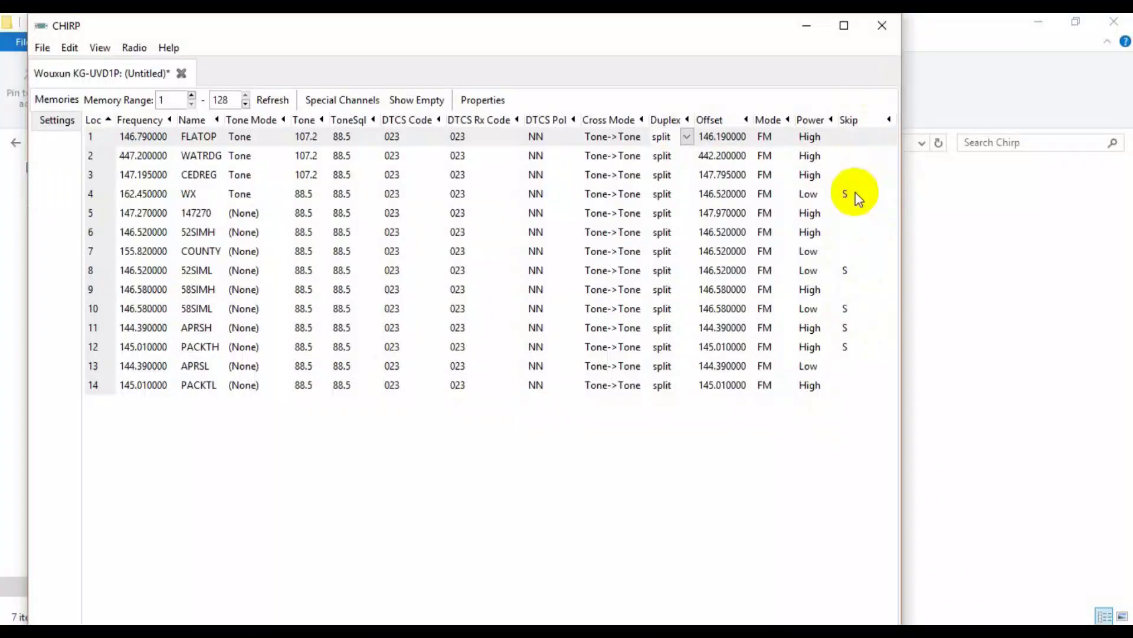
left_click(114, 197)
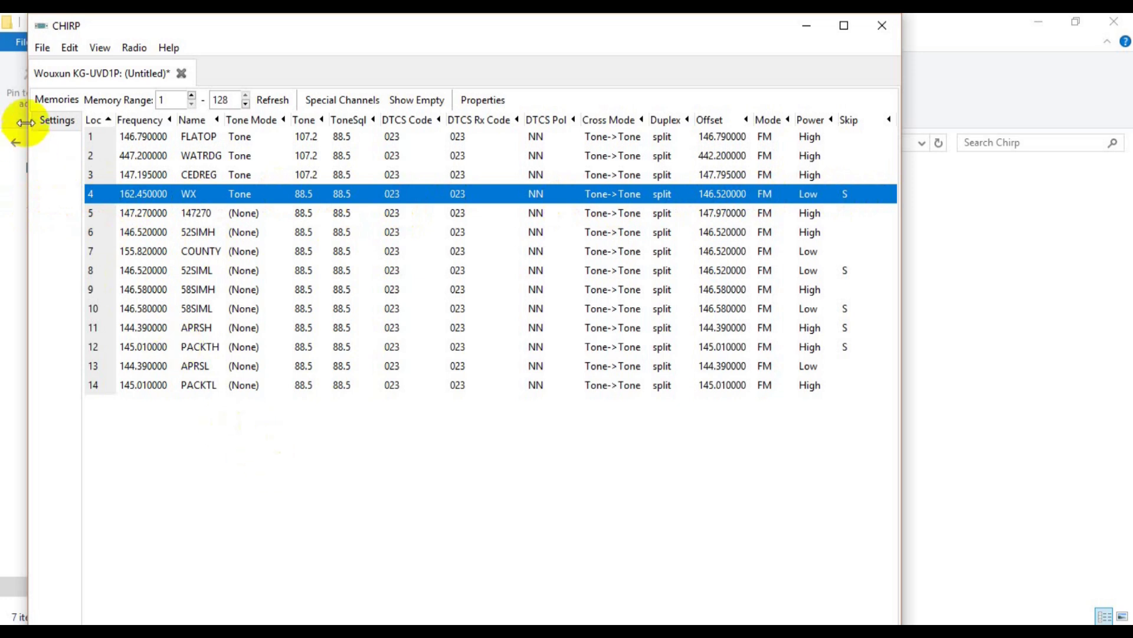
Save the Wouxun memories as Wouxun-demo2.img in the Chirp folder.
left_click(42, 48)
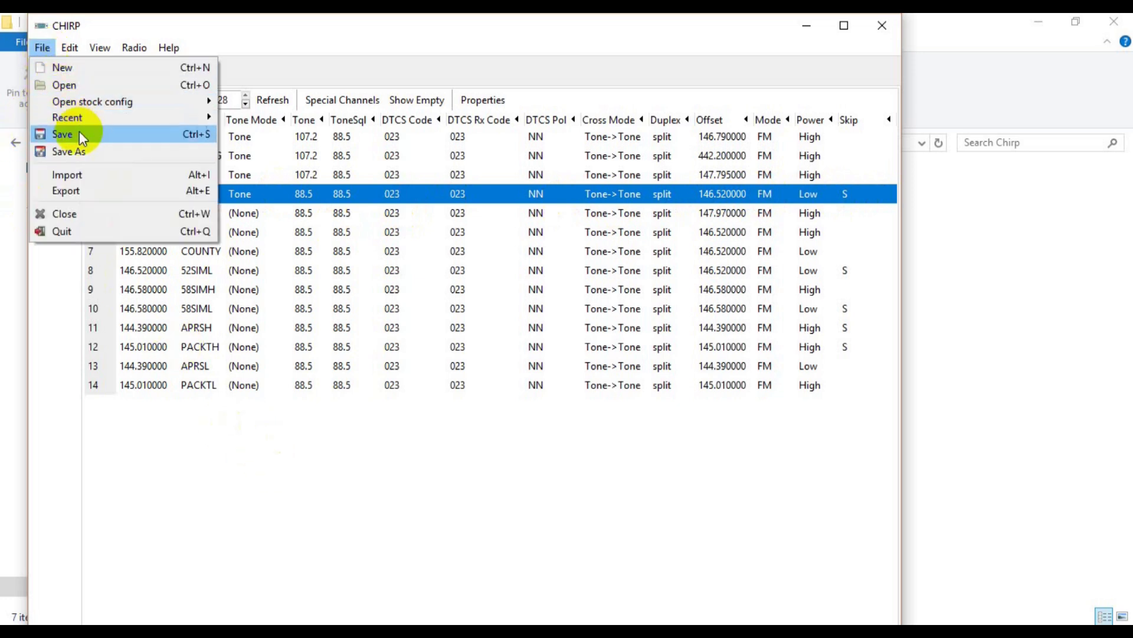
left_click(92, 153)
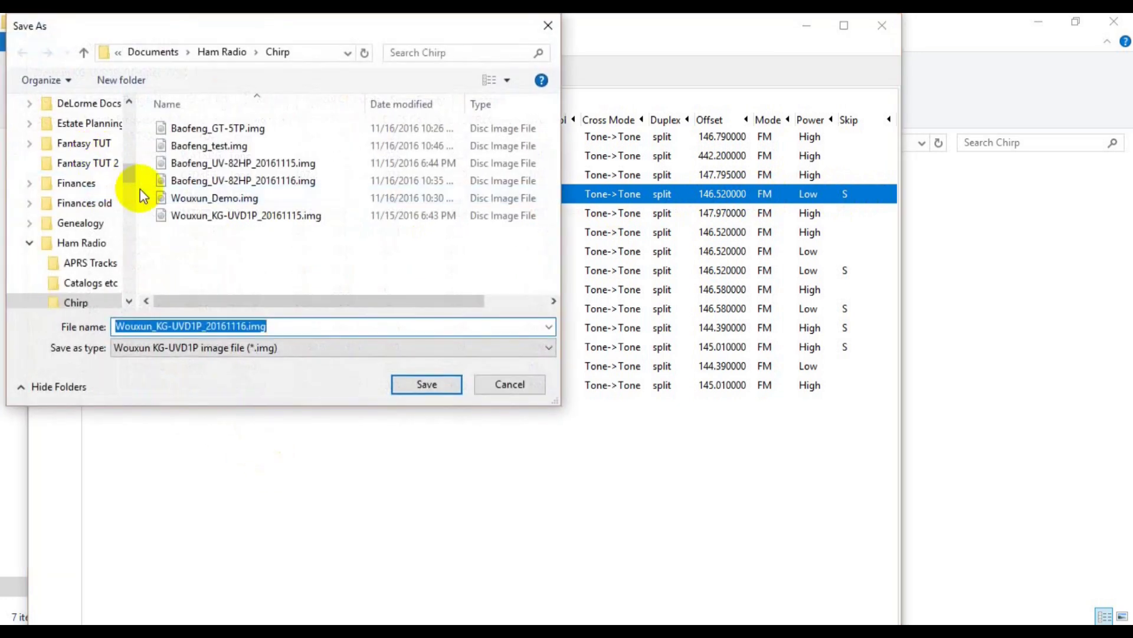
left_click_drag(271, 324, 132, 323)
type("Id")
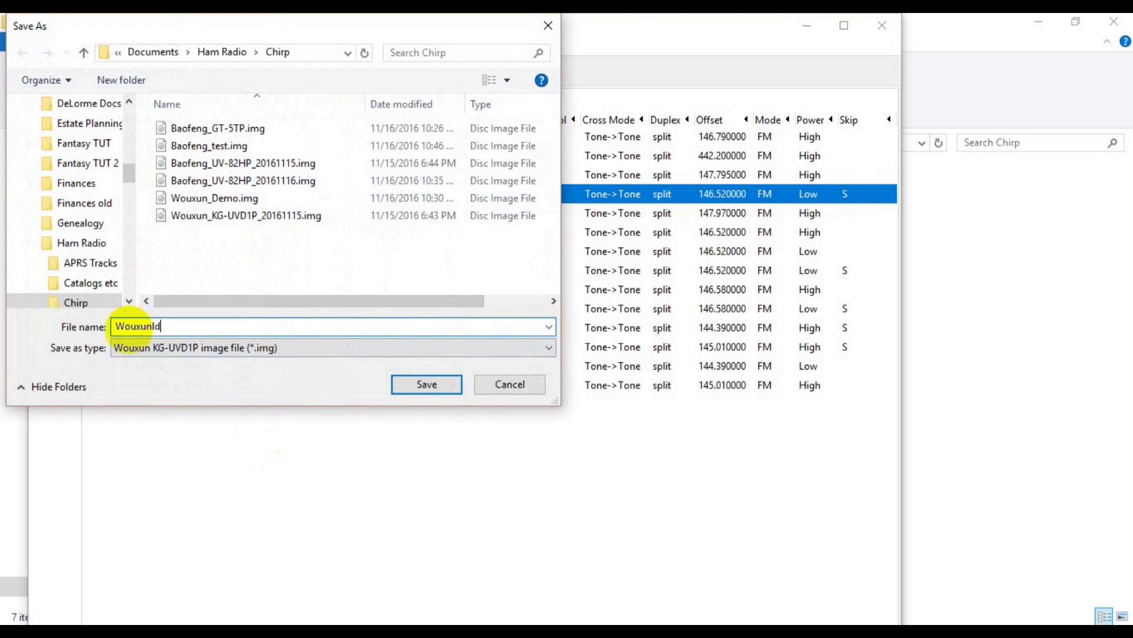
key("BackSpace")
key("BackSpace")
key("BackSpace")
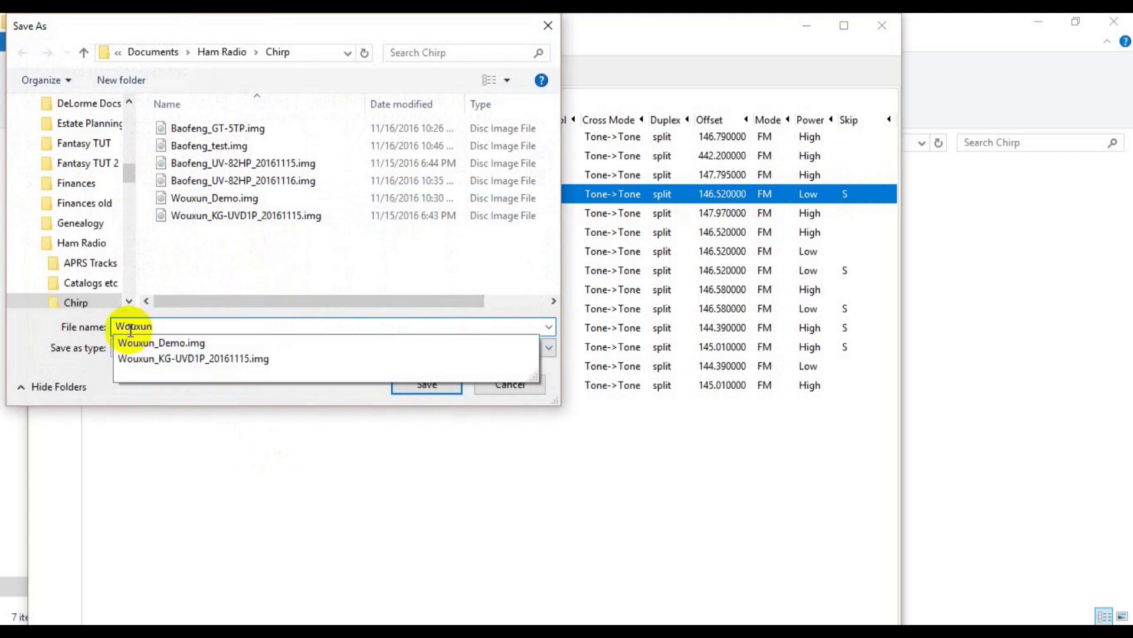
type("-demo2")
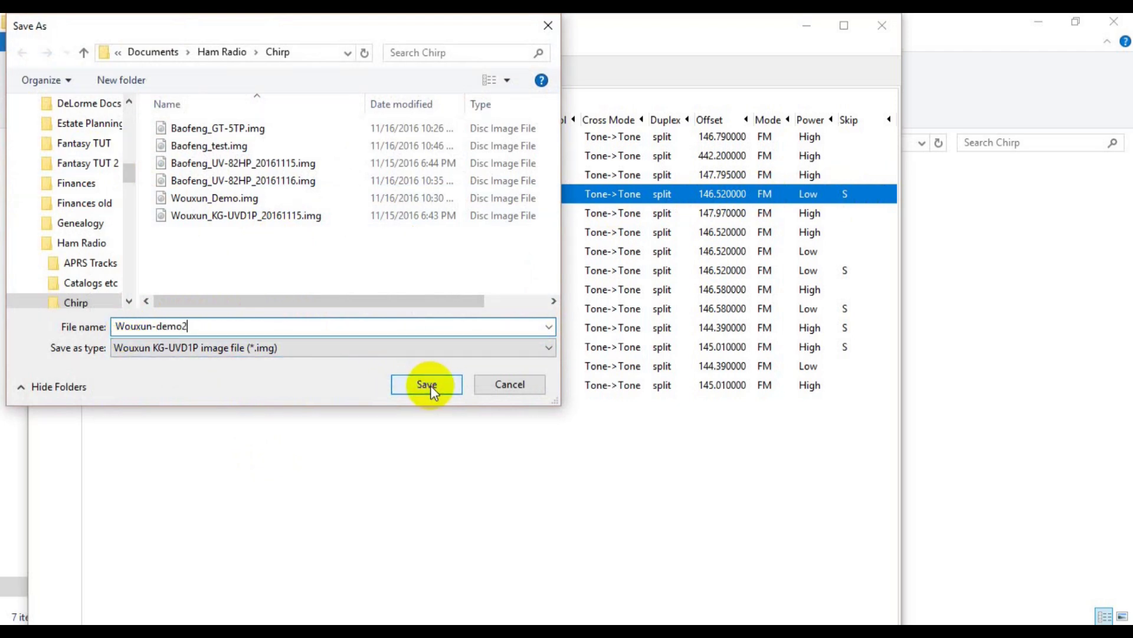
left_click(427, 384)
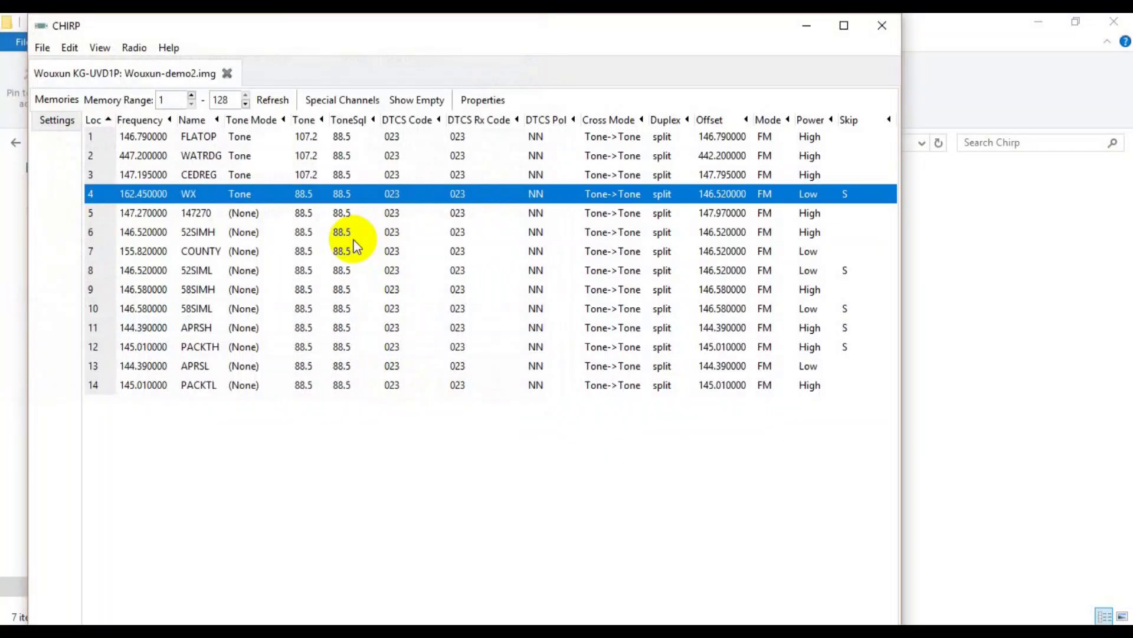
Upload Wouxun-demo2.img to the KG-UVD1P, accepting the experimental driver prompt.
left_click(138, 48)
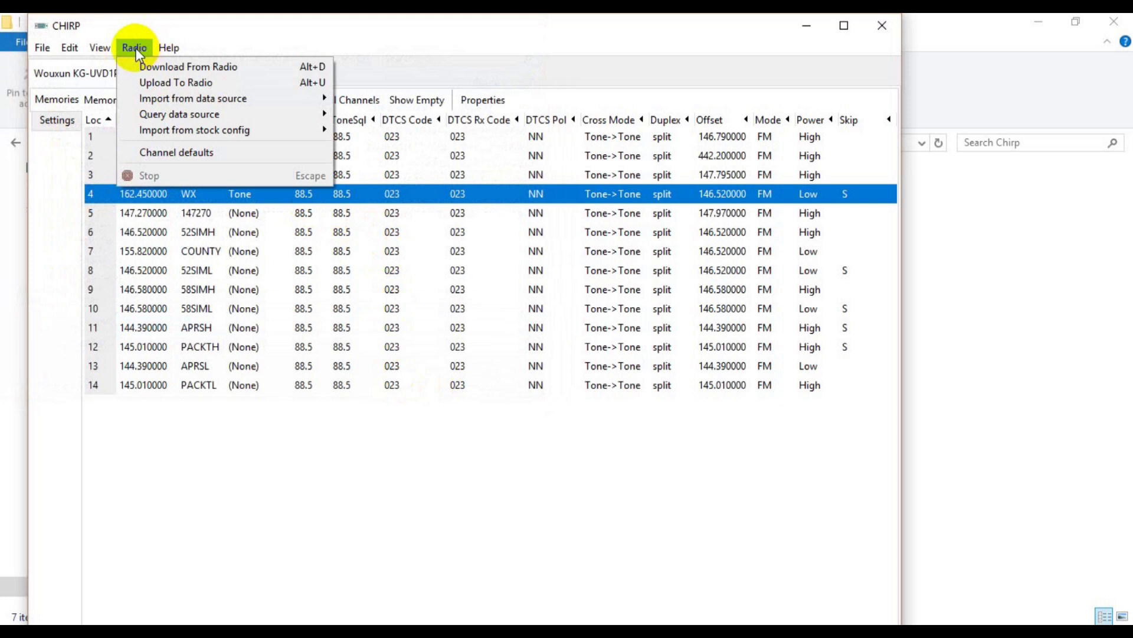
left_click(171, 82)
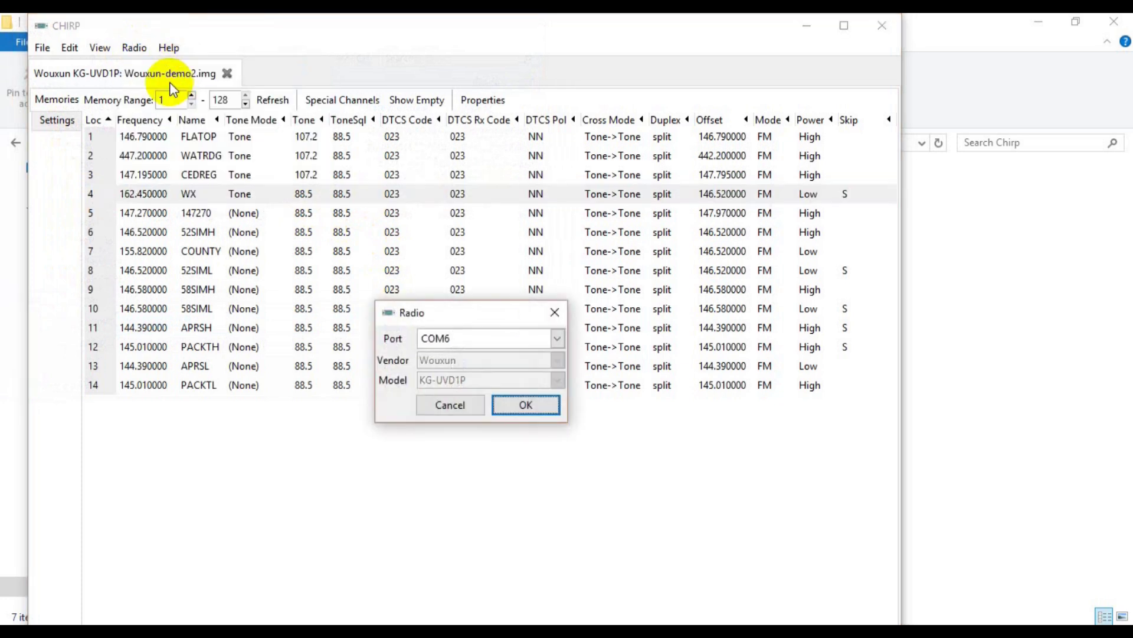
left_click(533, 402)
left_click(579, 444)
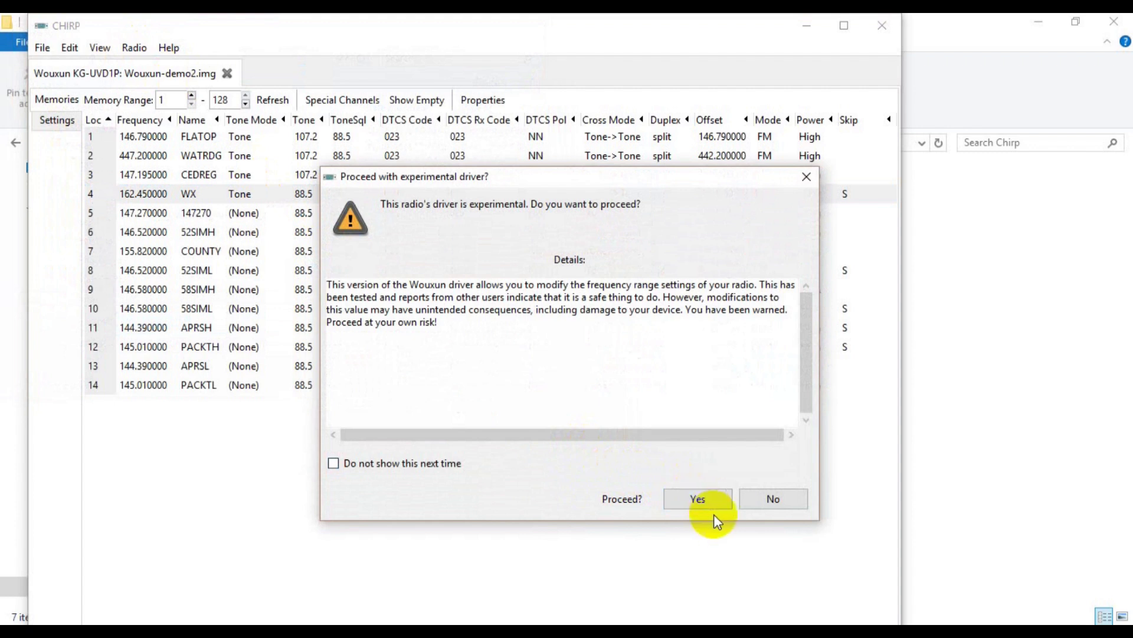
left_click(701, 501)
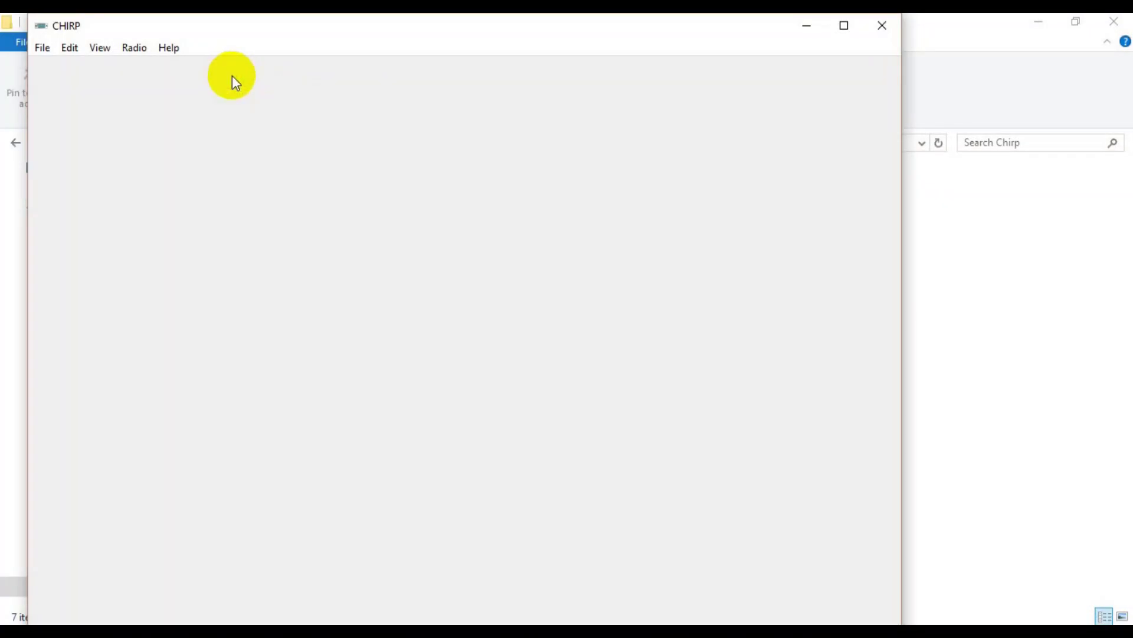
Download memories from the Baofeng UV-82HP on COM6, accepting the experimental driver warning.
left_click(132, 48)
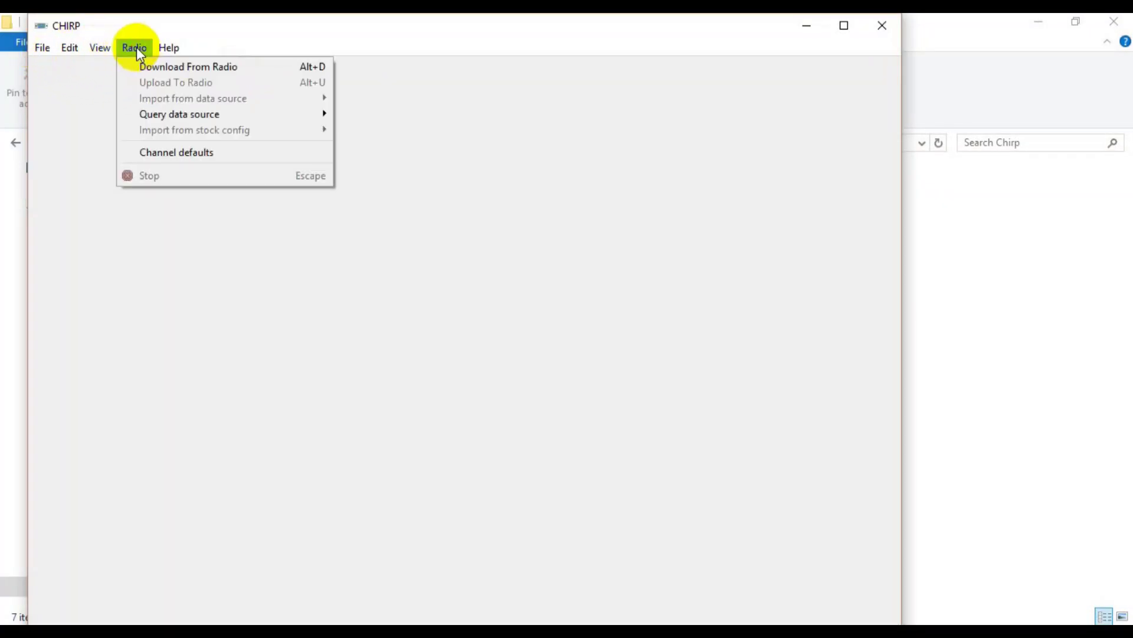
left_click(159, 65)
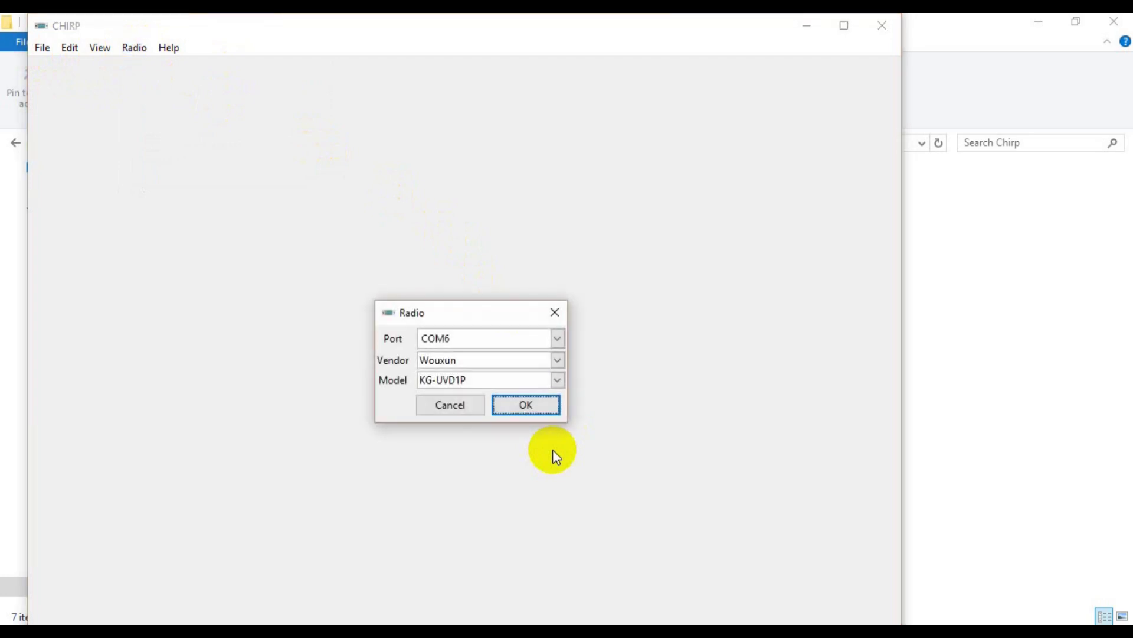
left_click(557, 359)
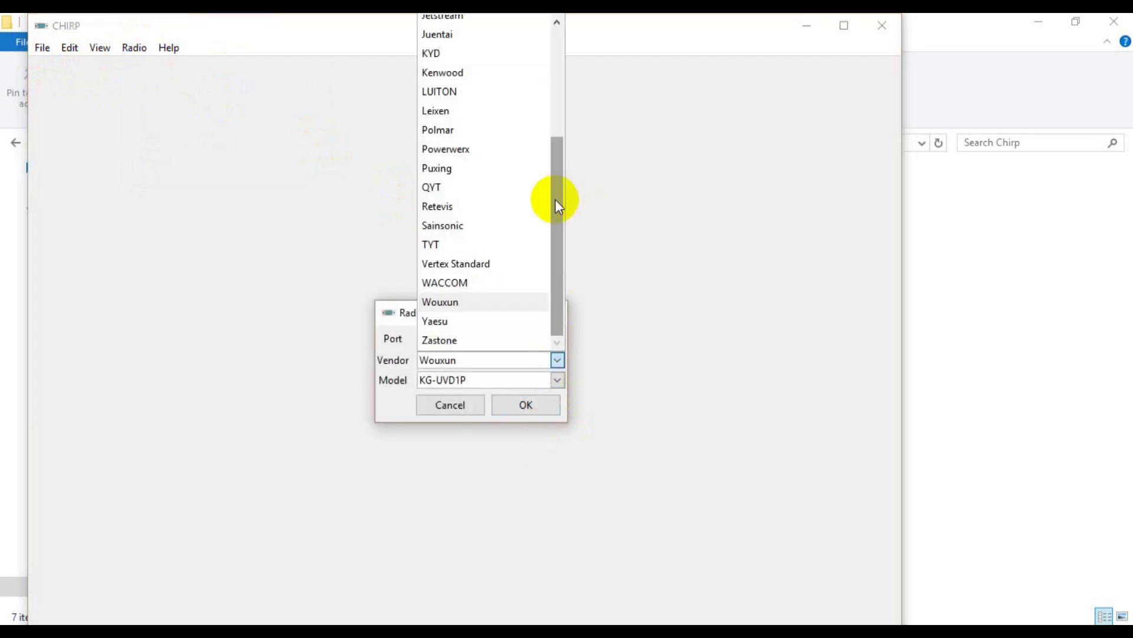
left_click_drag(555, 199, 536, 76)
left_click(454, 82)
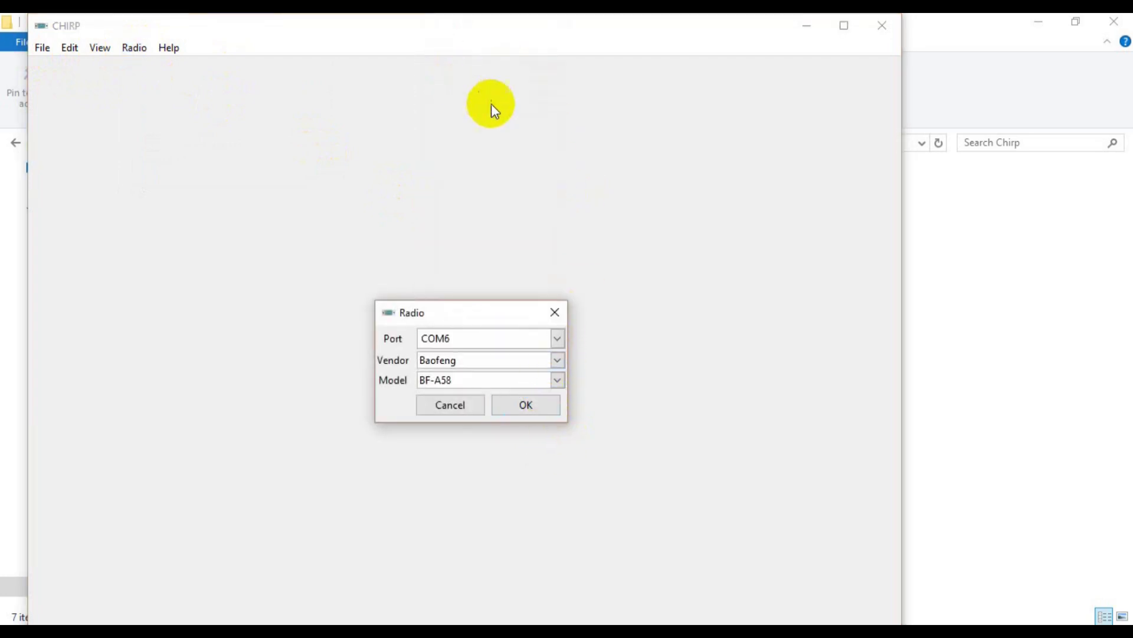
left_click(557, 379)
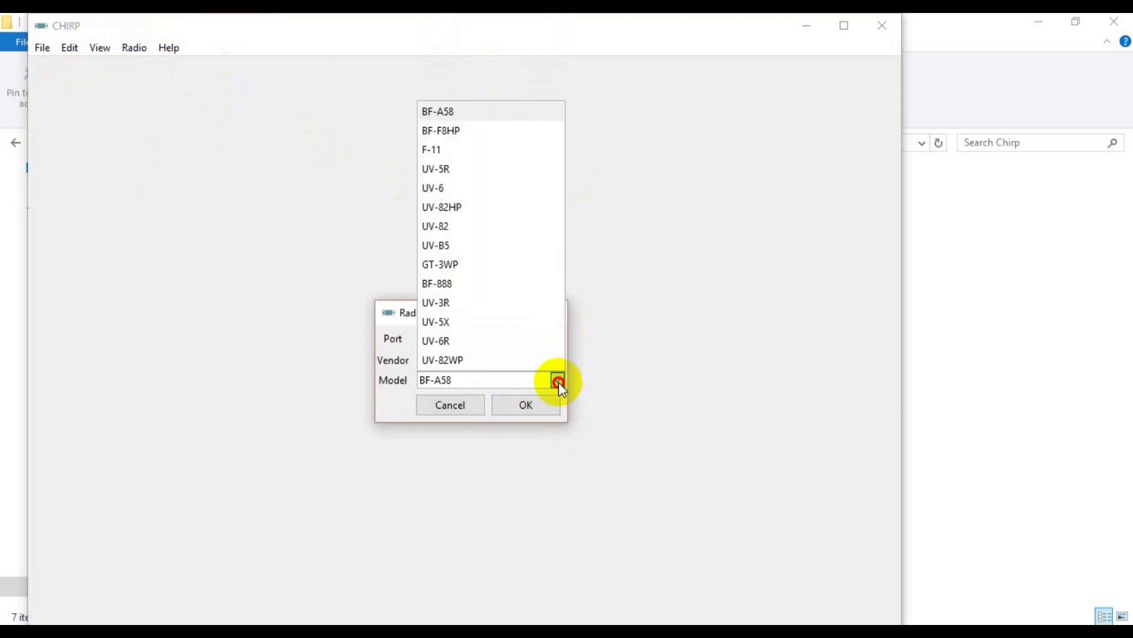
left_click(435, 207)
left_click(522, 405)
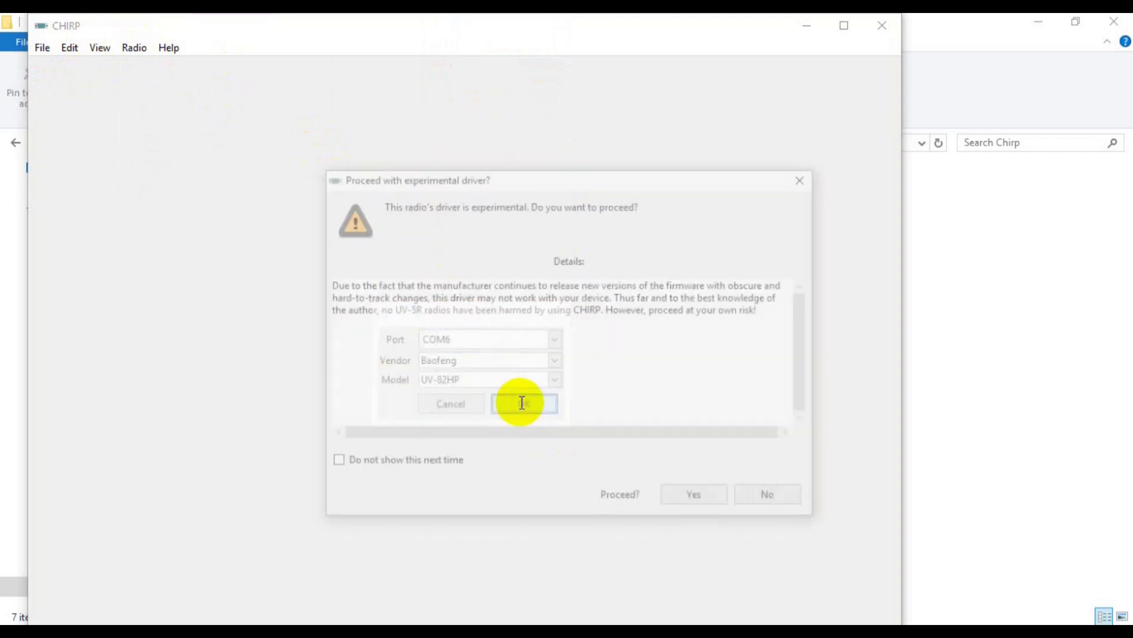
left_click(711, 497)
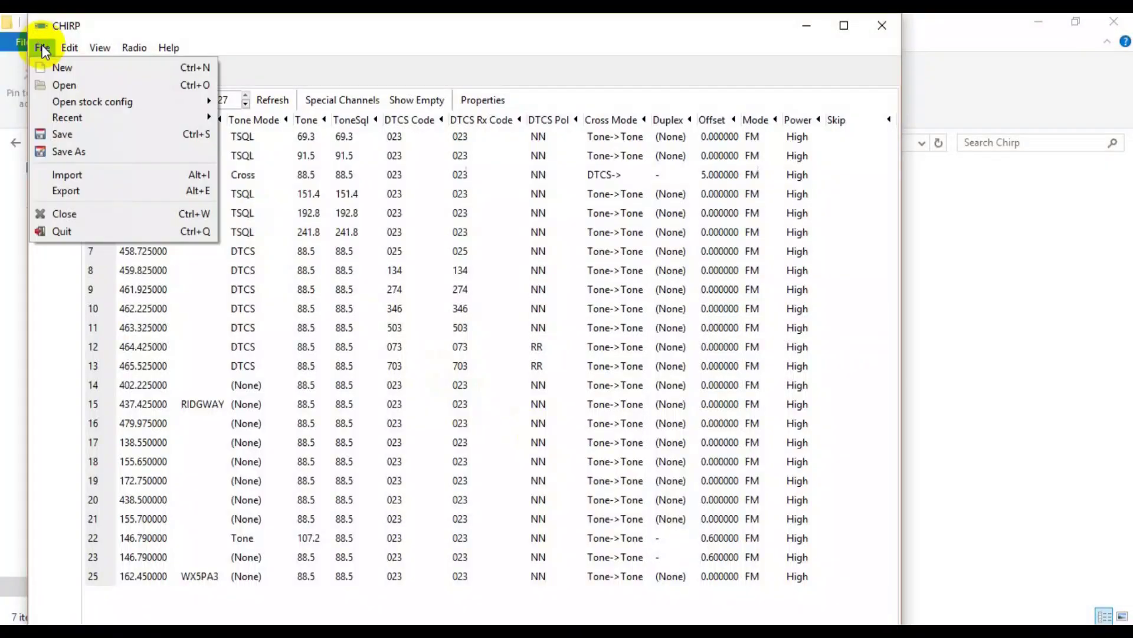
Import from Wouxun-demo2.img, with the file type set to CHIRP Radio Images (*.img).
left_click(93, 173)
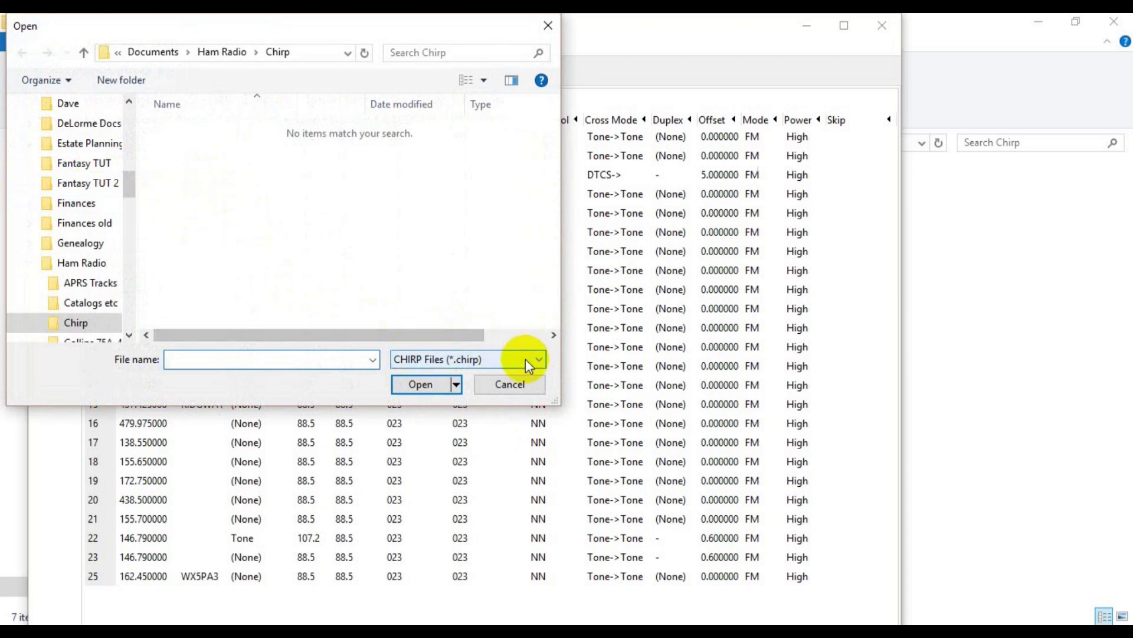
left_click(525, 359)
left_click(477, 391)
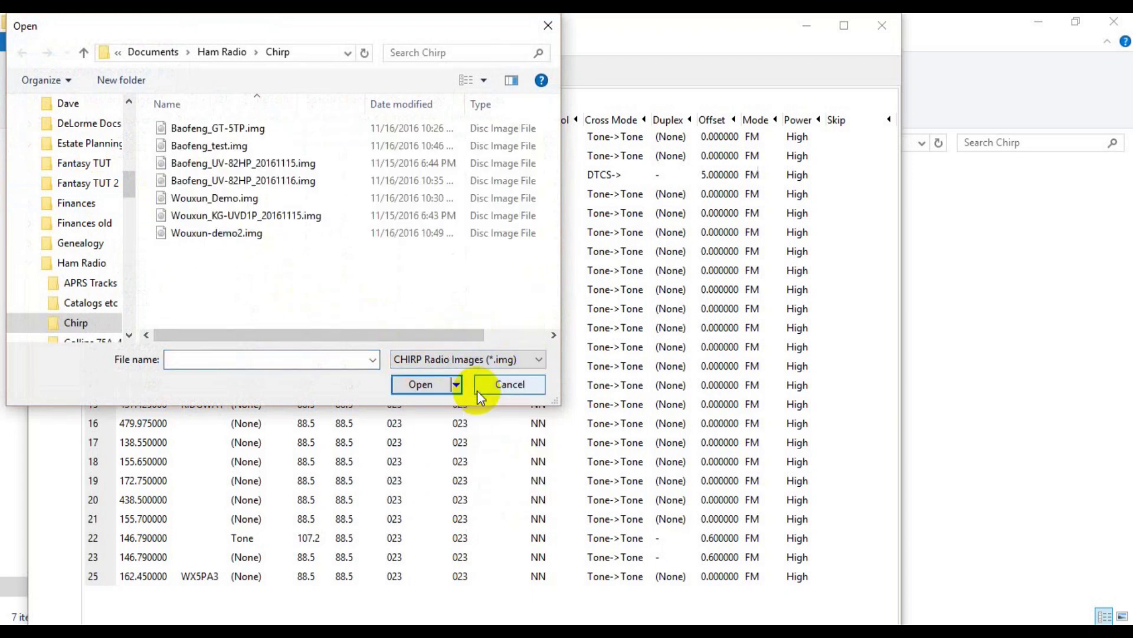
left_click(234, 238)
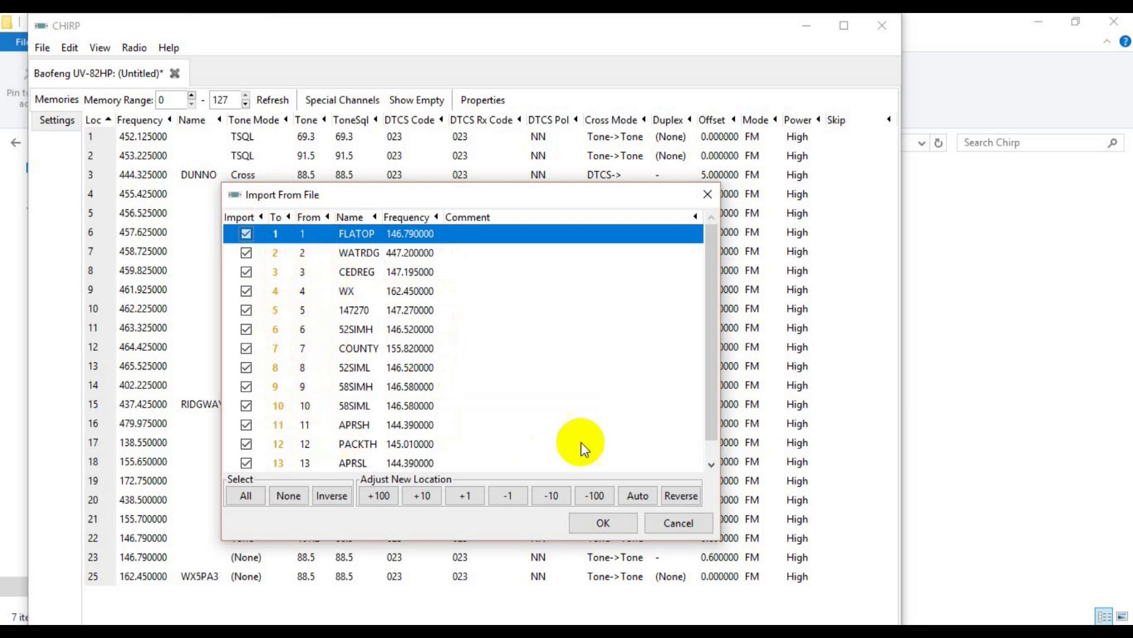
Renumber the import targets to locations 0–13 using -10/-100, +100, +1 and Auto, then import.
left_click_drag(708, 327, 706, 370)
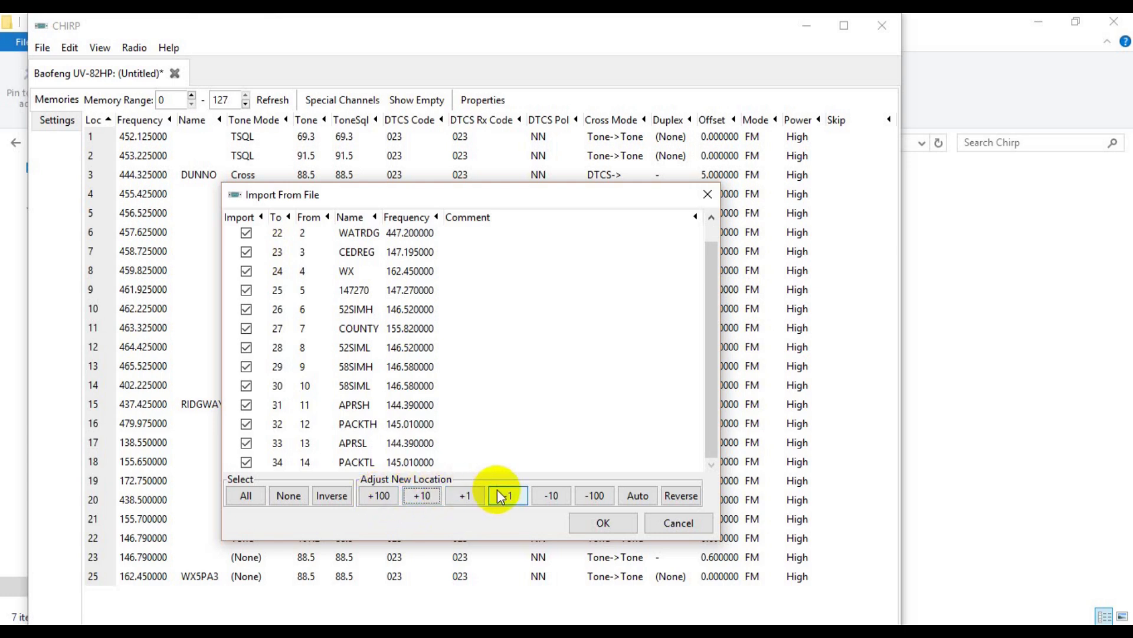
left_click(544, 495)
left_click(593, 496)
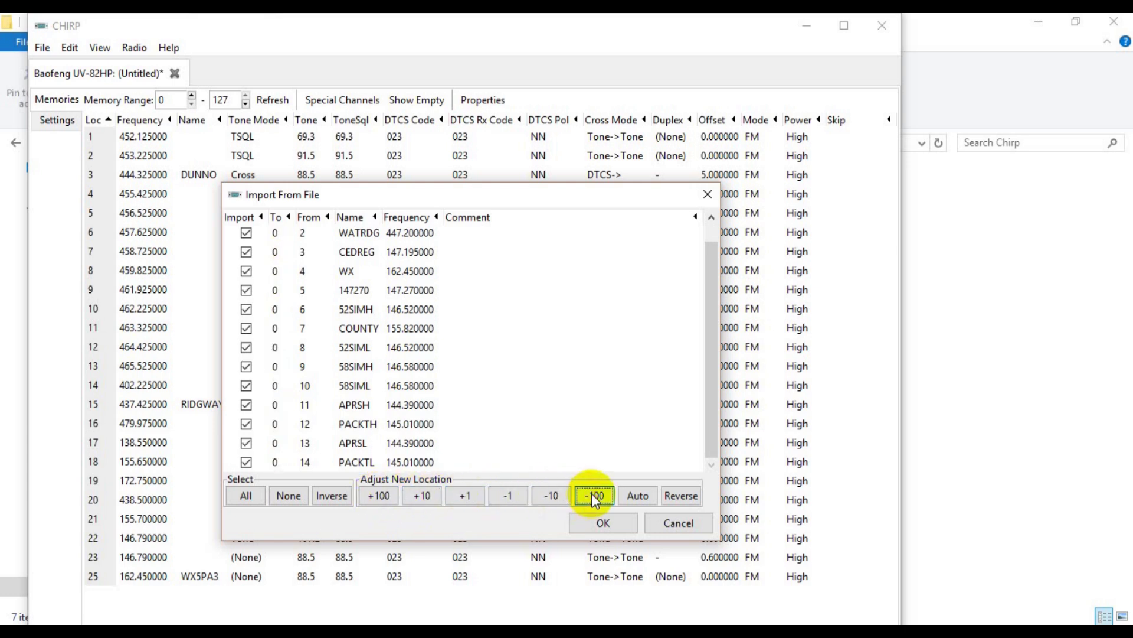
left_click(378, 496)
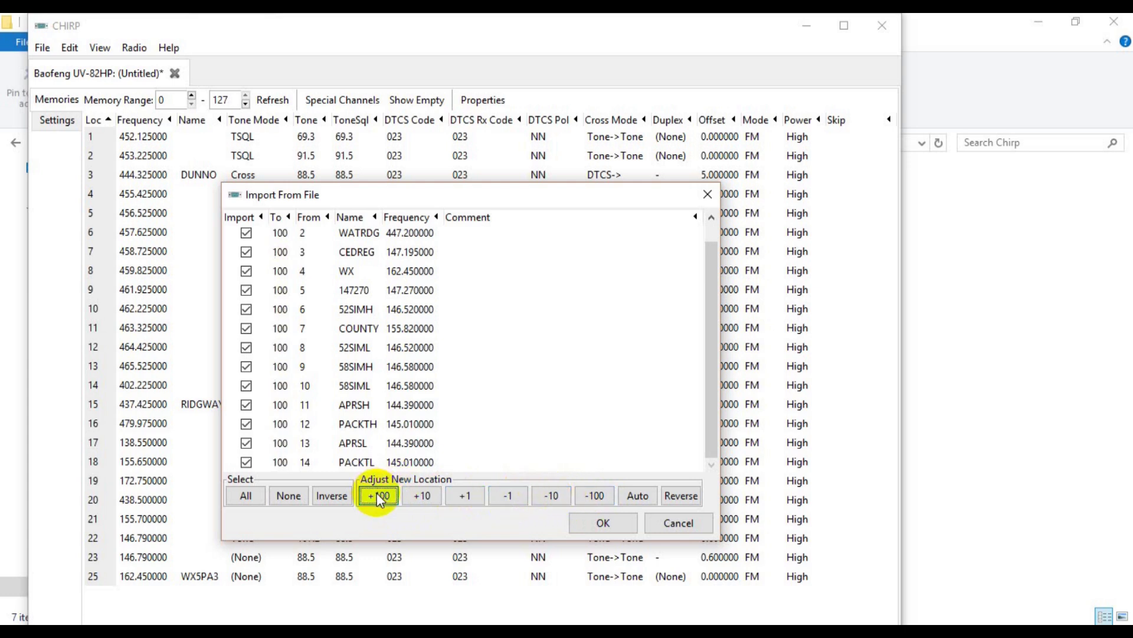
left_click(455, 497)
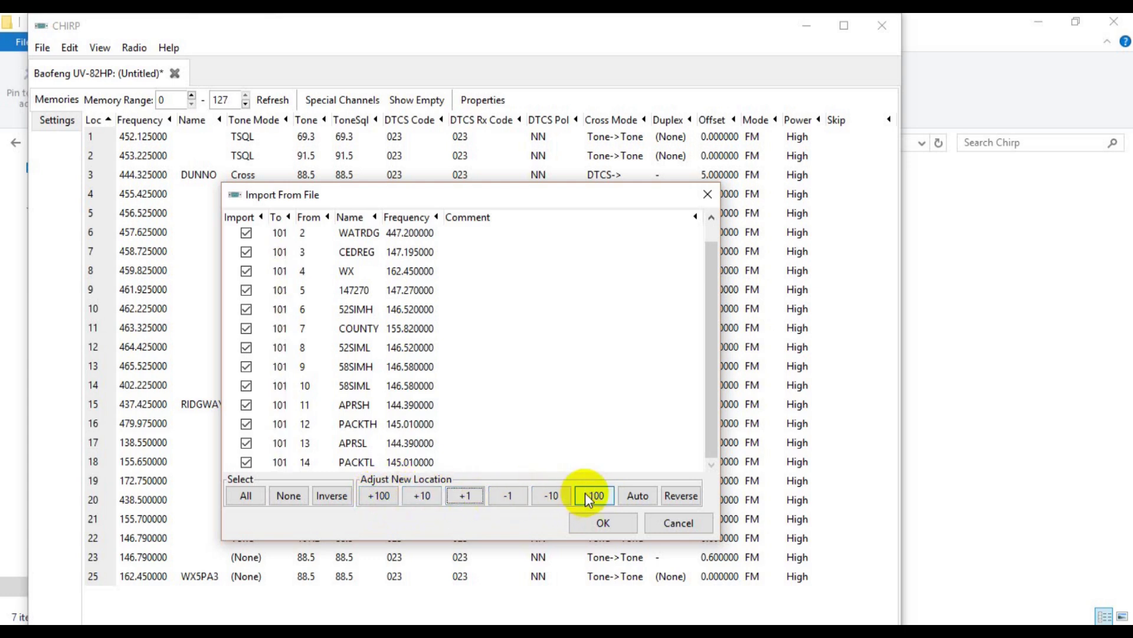
left_click(637, 498)
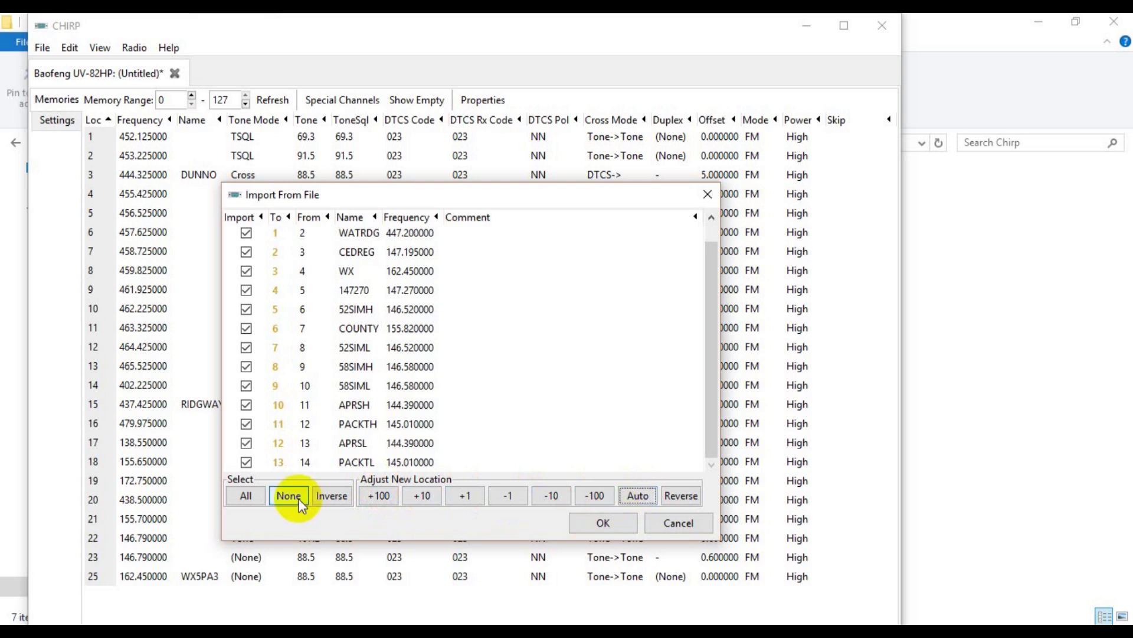
left_click(599, 524)
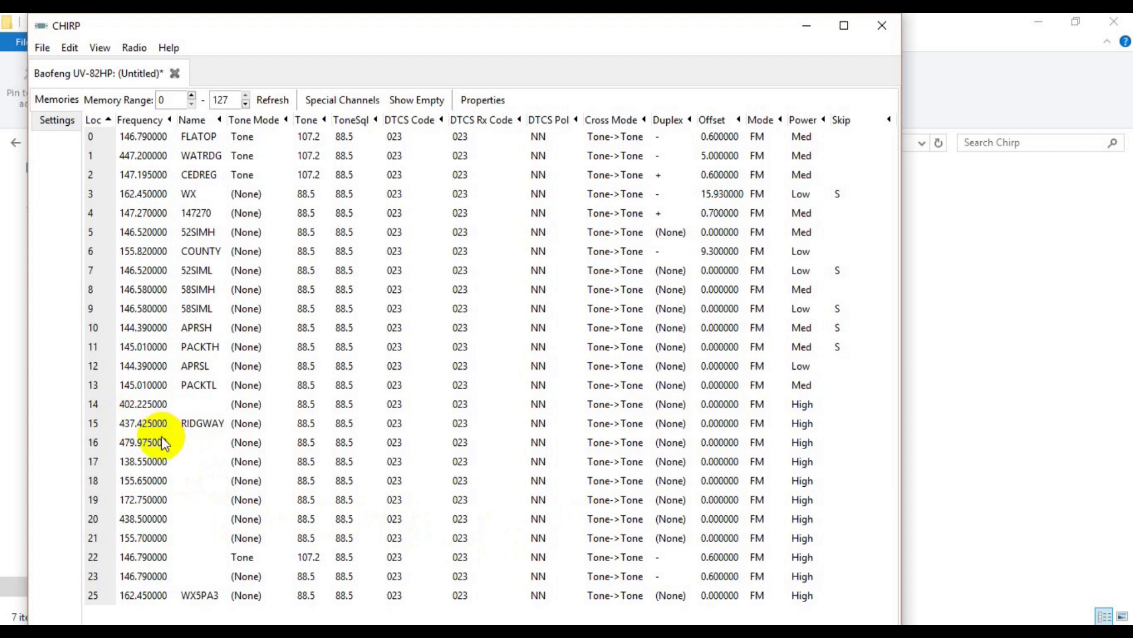
Select memory rows 14 through 25 and delete them.
left_click(96, 404)
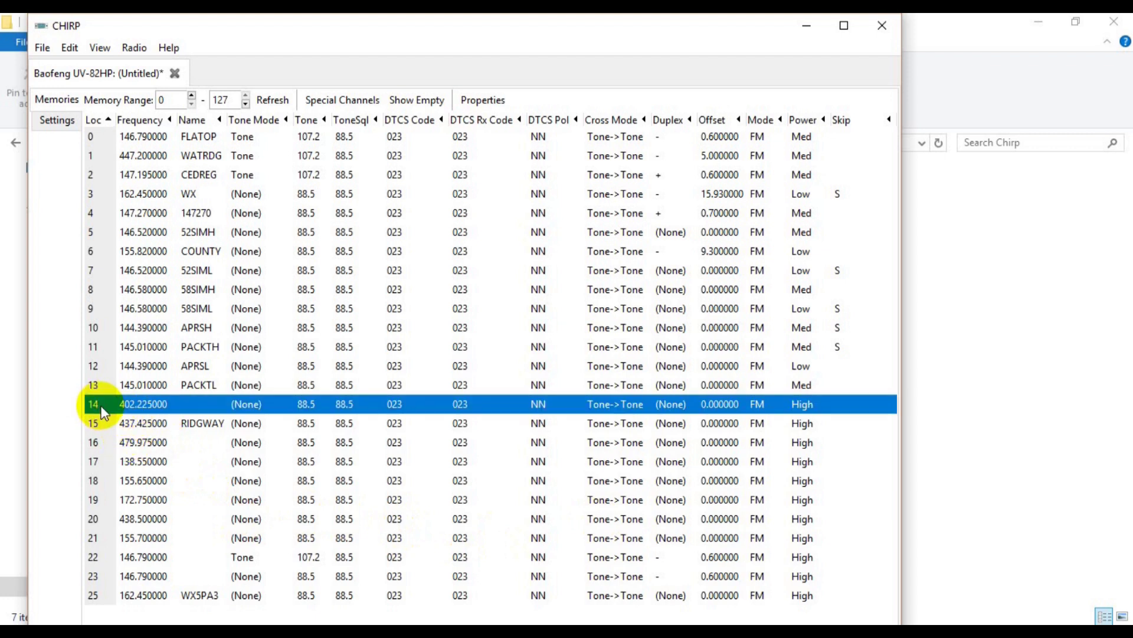
left_click(109, 596, "shift")
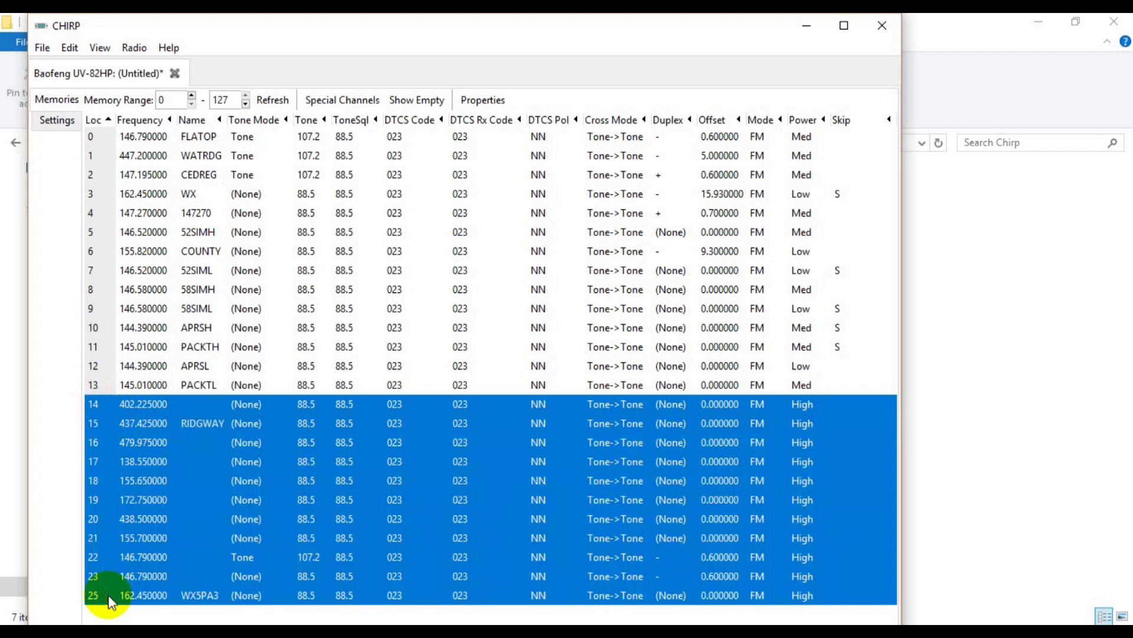
right_click(112, 475)
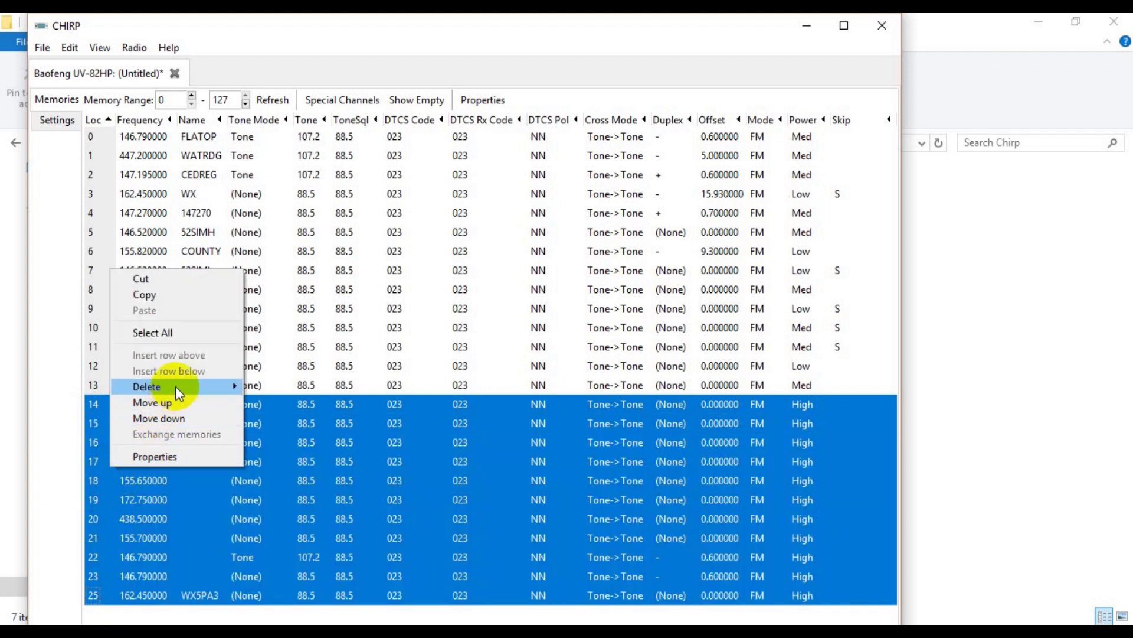
mouse_move(173, 385)
left_click(307, 387)
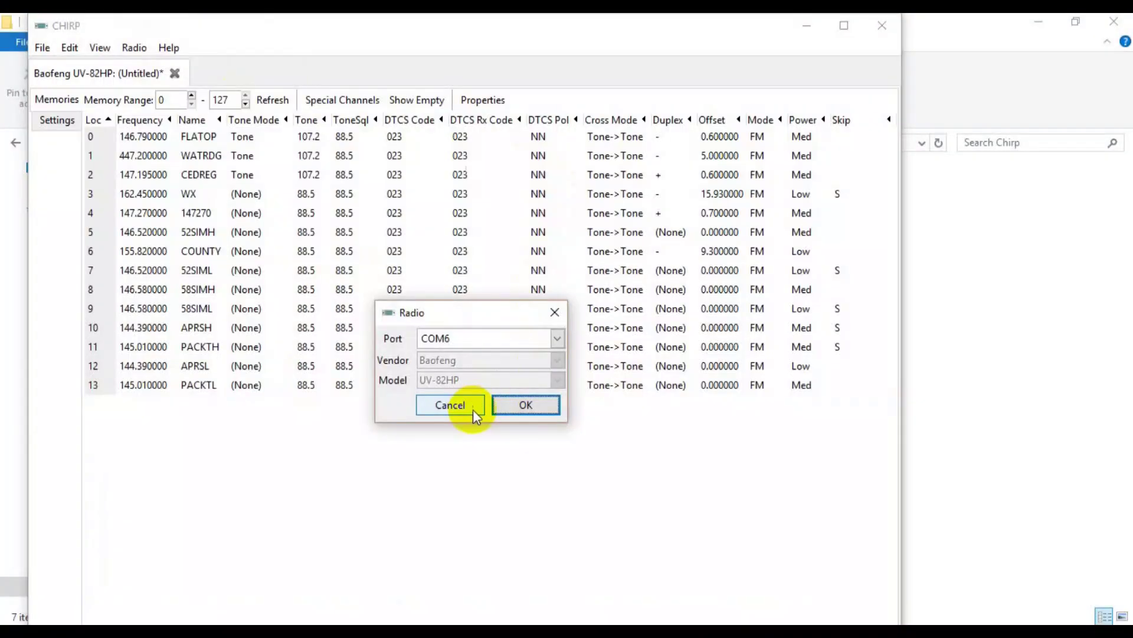
Upload the 14 channels to the UV-82HP, confirming the port and the experimental driver.
left_click(528, 405)
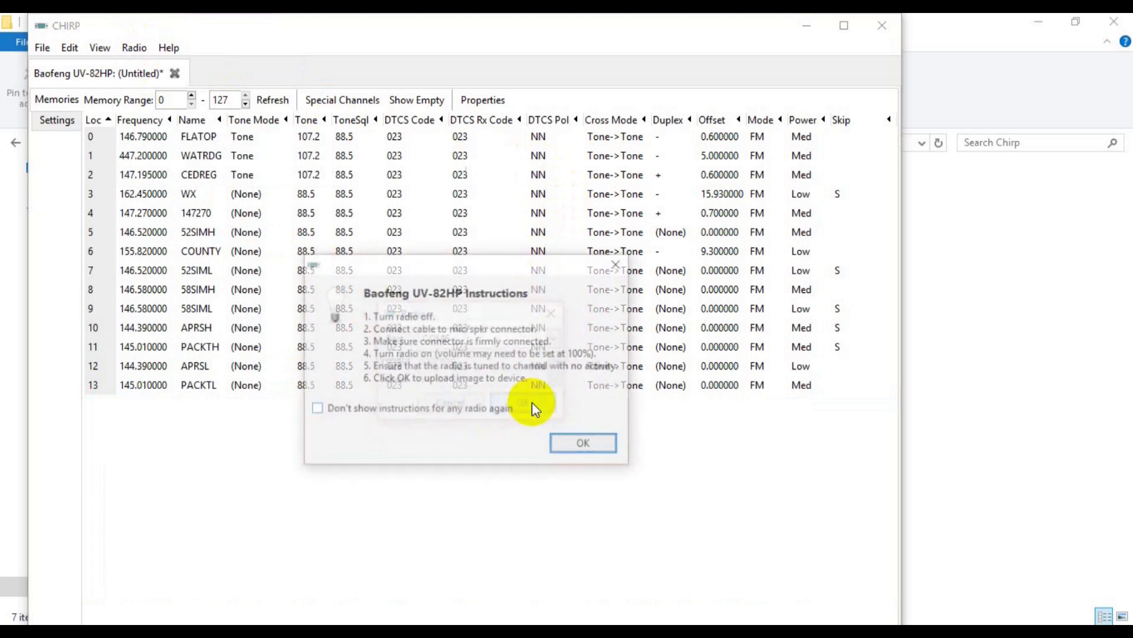
left_click(581, 445)
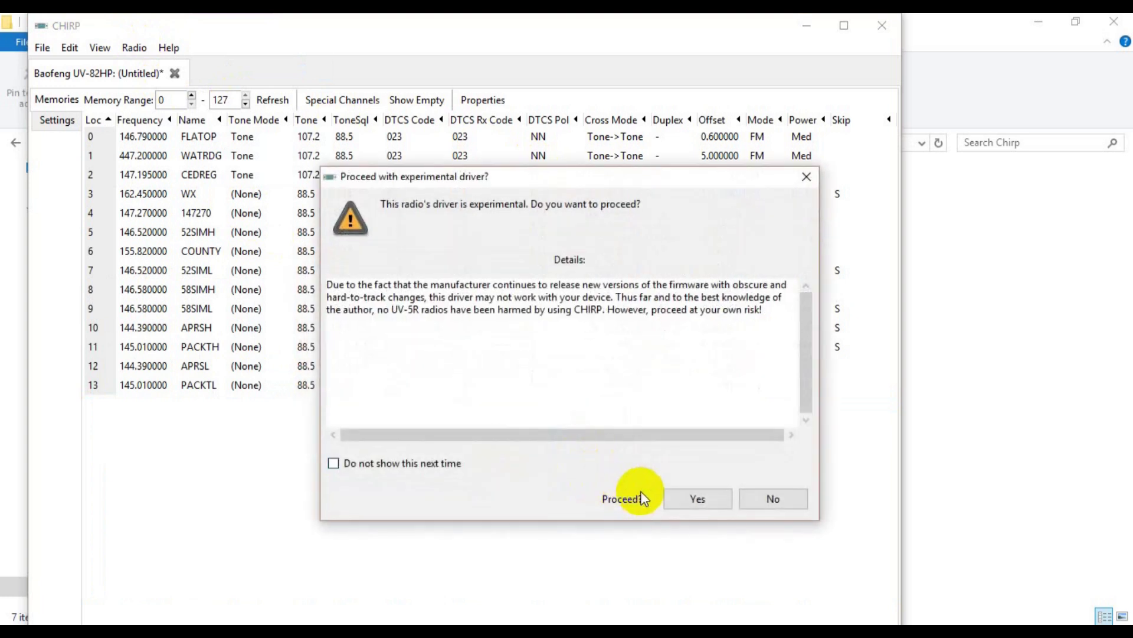
left_click(698, 499)
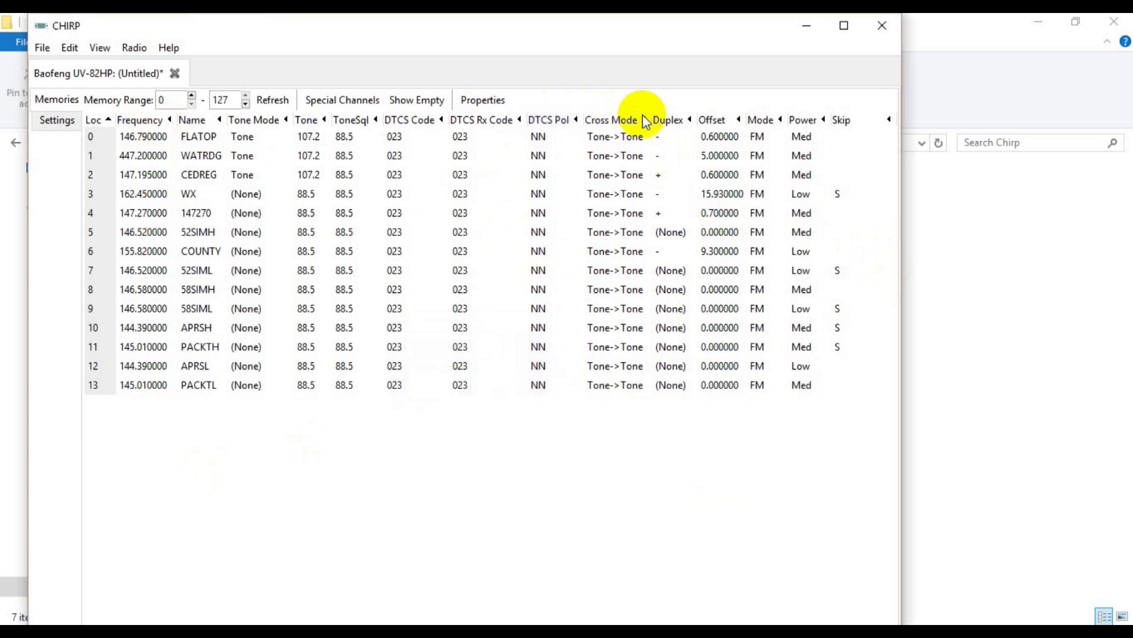
left_click(42, 48)
Save As Baofeng_UV-82HP_20161116a.img, adding 'a' before the .img extension.
left_click(69, 151)
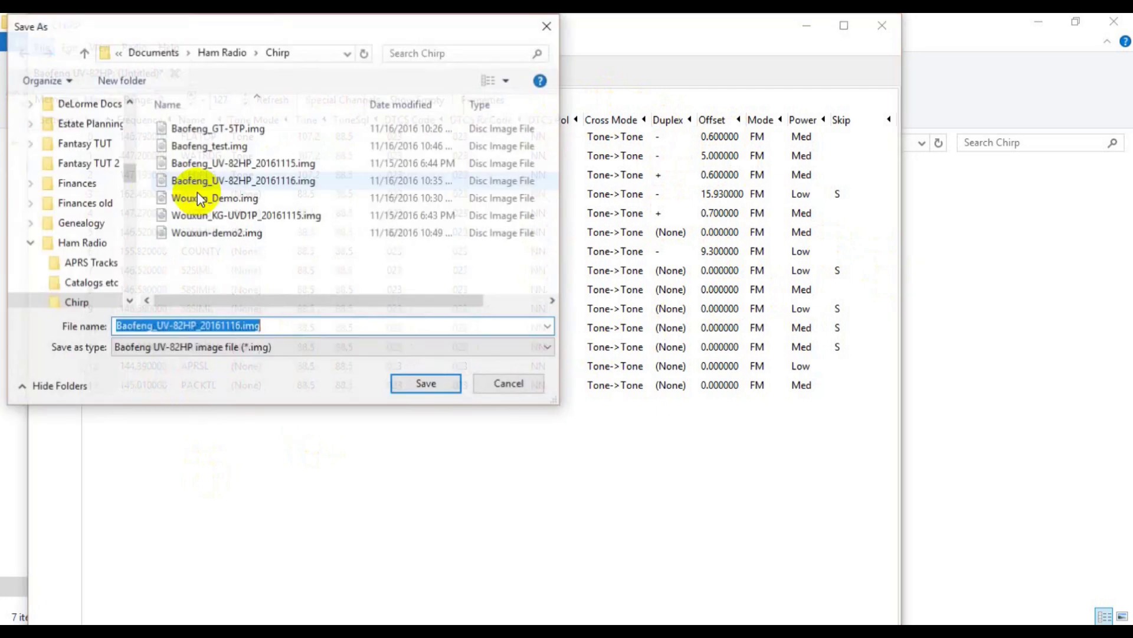
left_click(242, 326)
type("a")
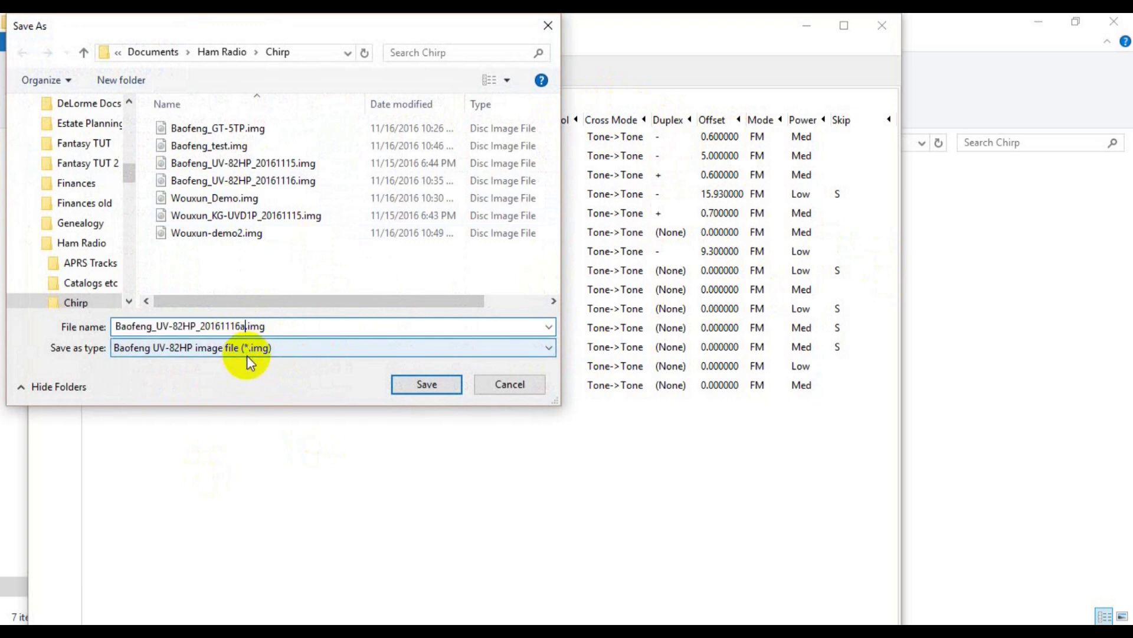
left_click(409, 382)
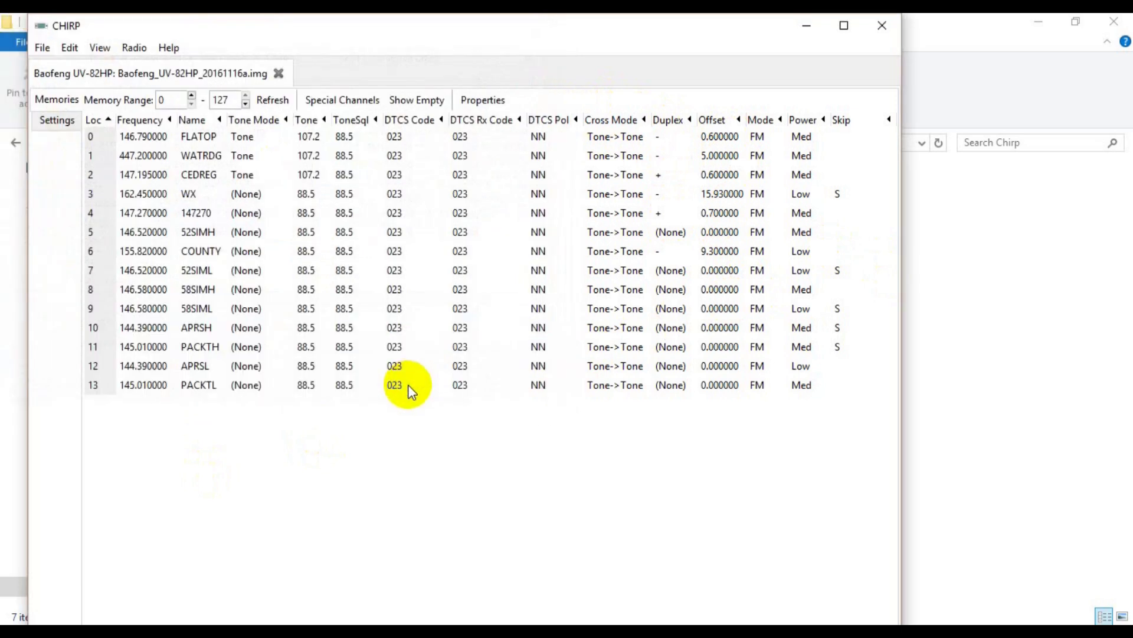